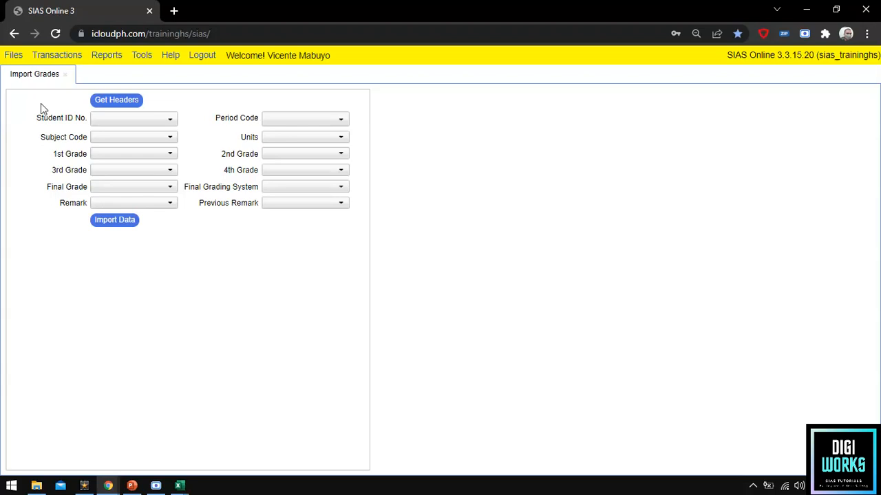
Open the Create Student Account form from Transactions > Admission.
click(57, 60)
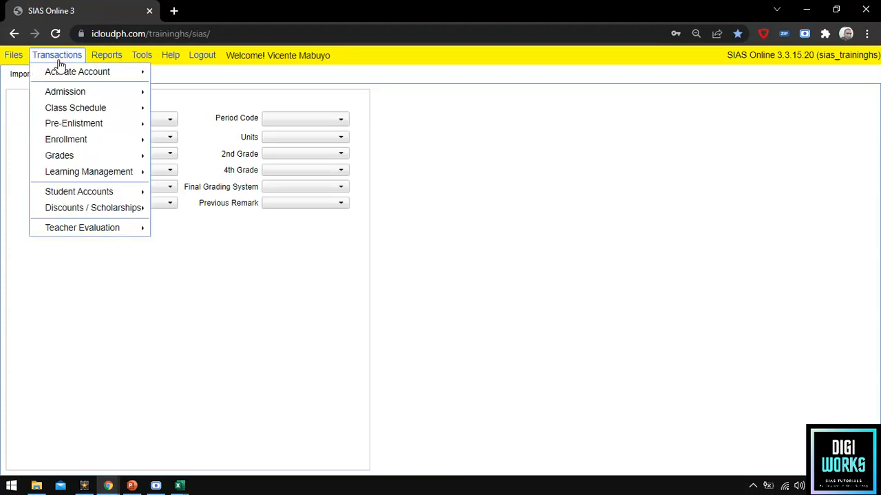
mouse_move(69, 99)
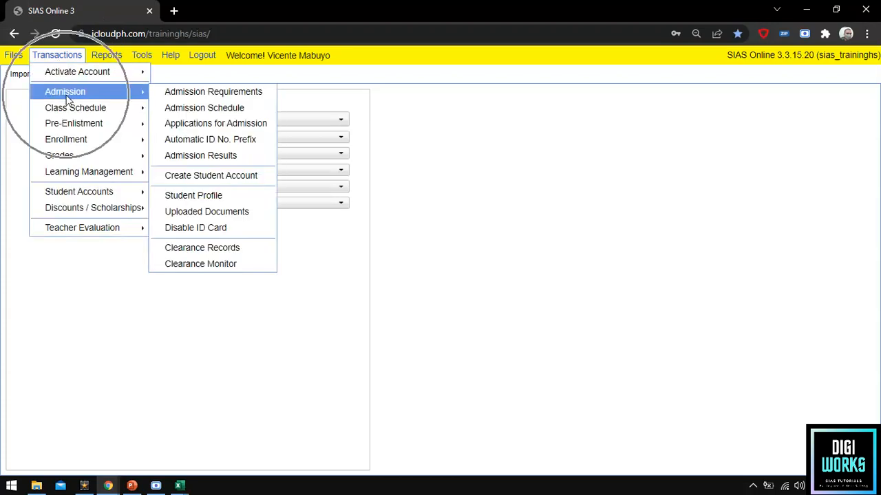
click(197, 177)
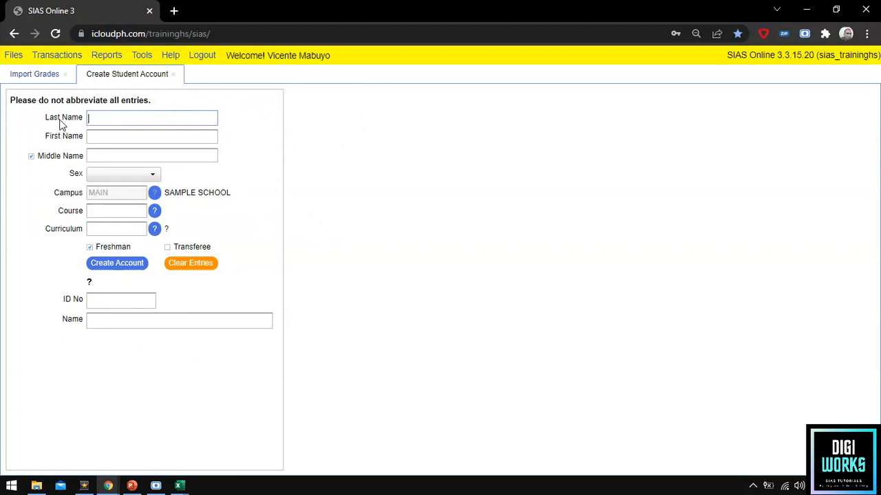
Enter the student's last, first and middle names.
key(ctrl)
text(asda)
key(BackSpace)
key(BackSpace)
key(BackSpace)
key(BackSpace)
key(Tab)
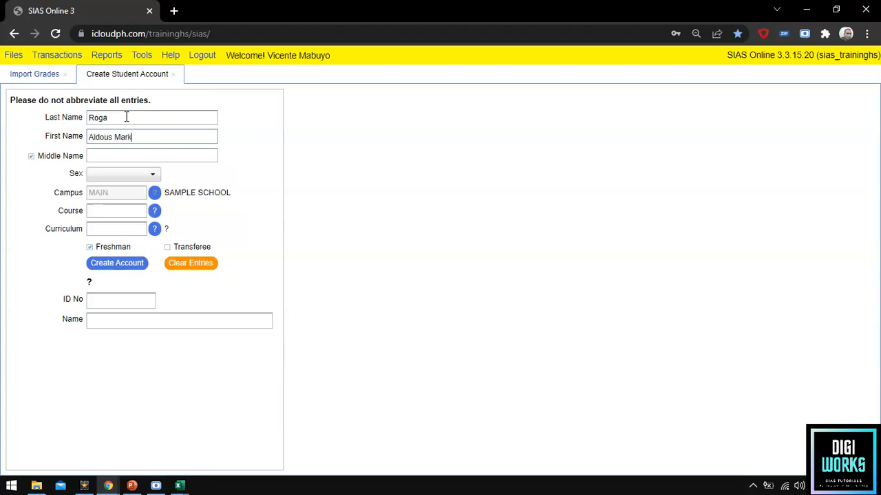
key(Tab)
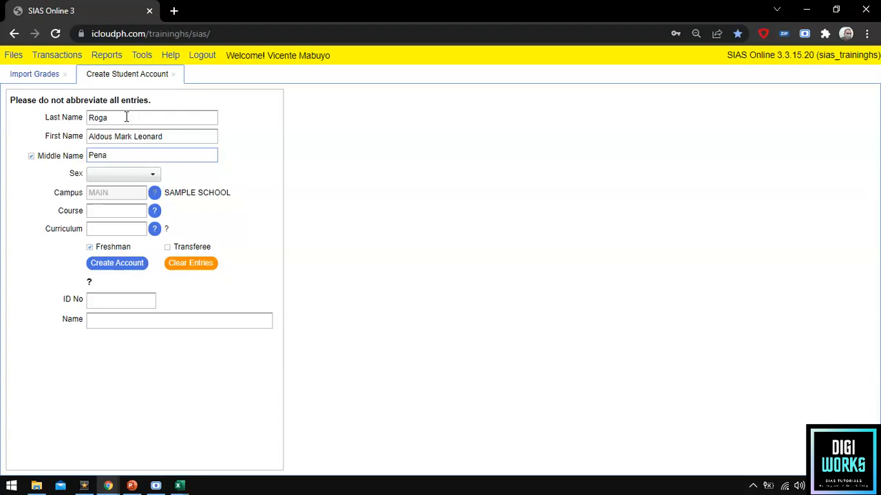
Set the student's sex to Male.
key(Tab)
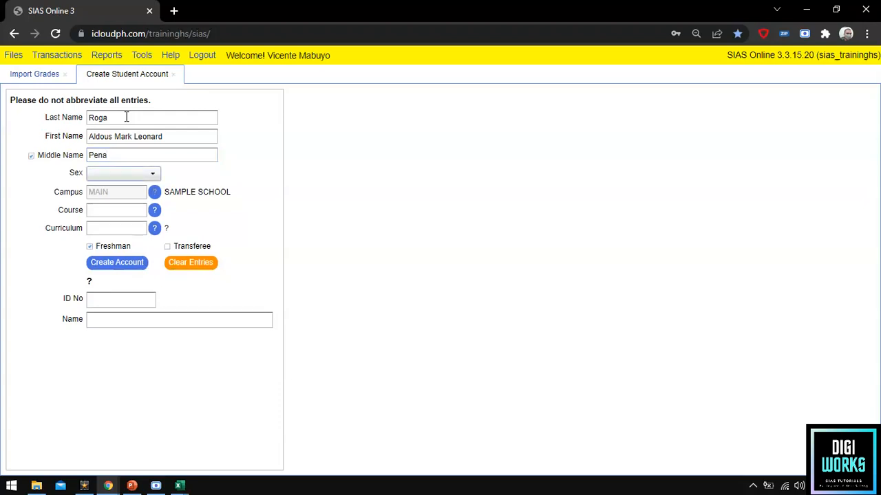
click(118, 175)
key(Down)
key(Return)
click(68, 216)
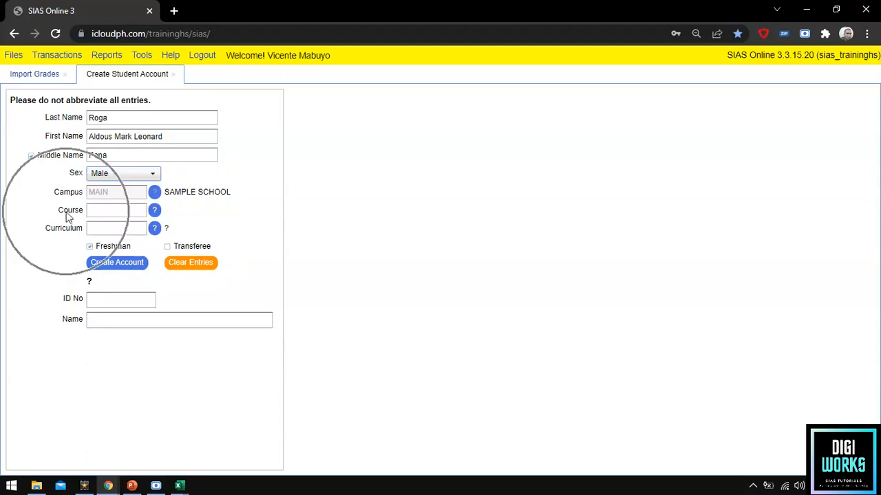
Assign course CPJ Computer Programming (JAVA) with curriculum PROGJAVA2019 and create the account.
click(155, 211)
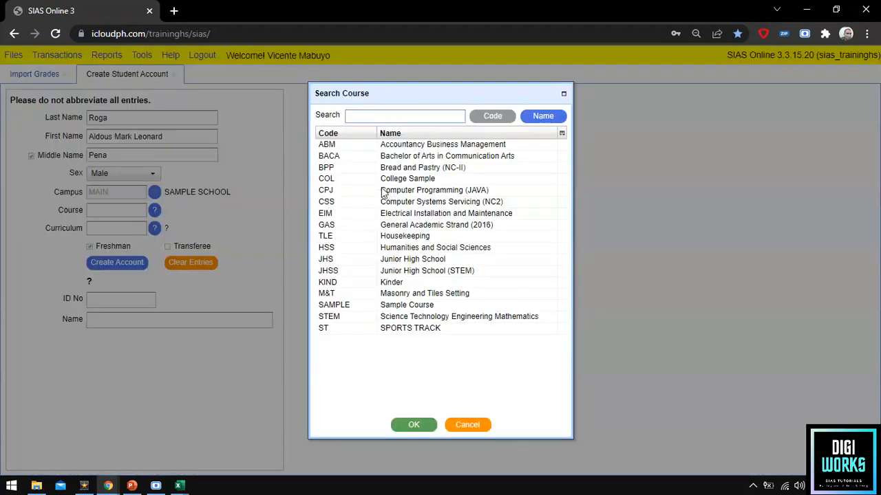
click(387, 192)
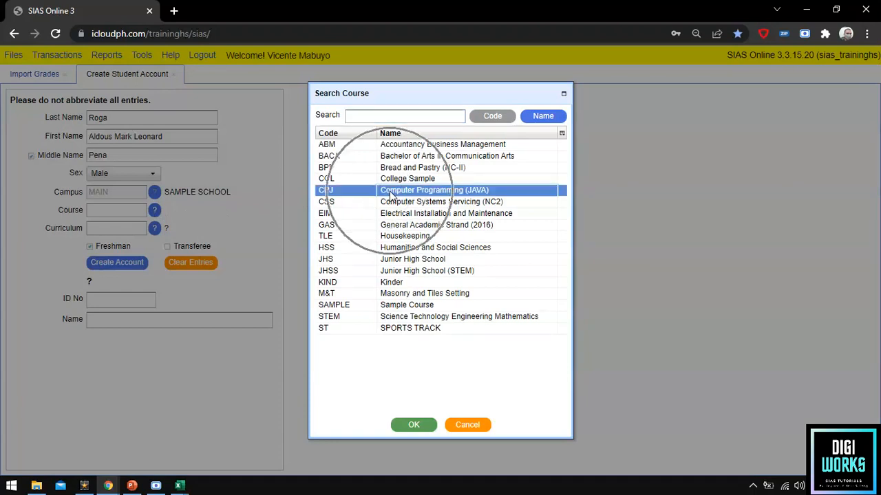
click(413, 425)
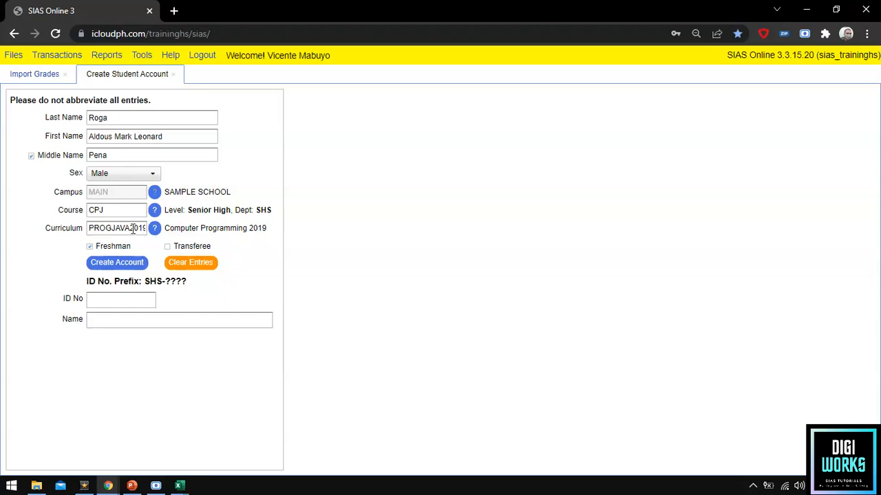
click(131, 229)
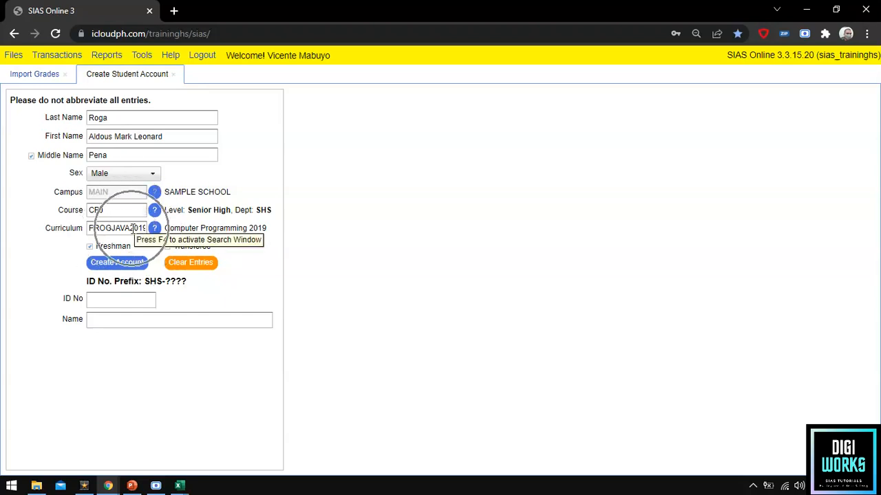
click(129, 267)
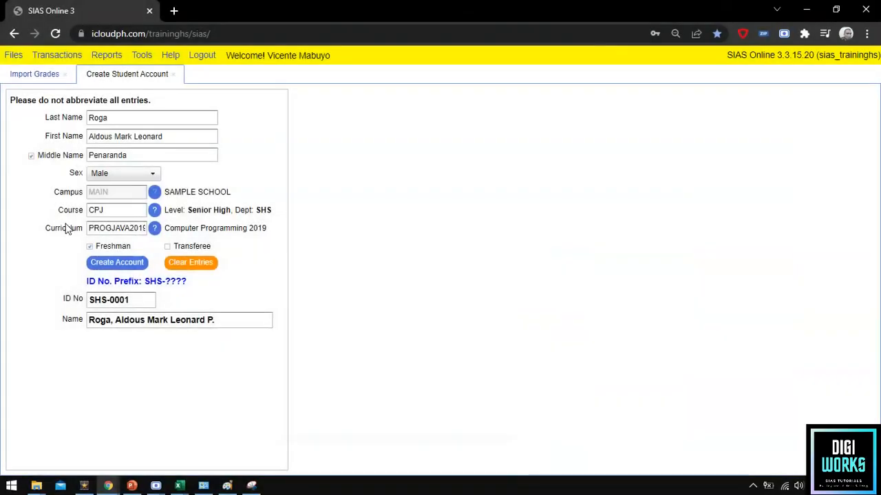
double_click(104, 231)
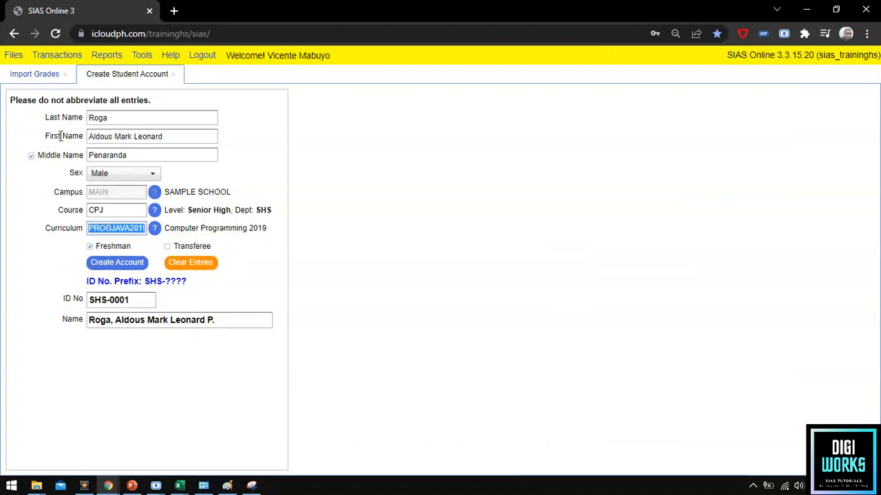
Open the Curriculum records under Files > Offerings and refresh the list.
click(11, 58)
mouse_move(21, 87)
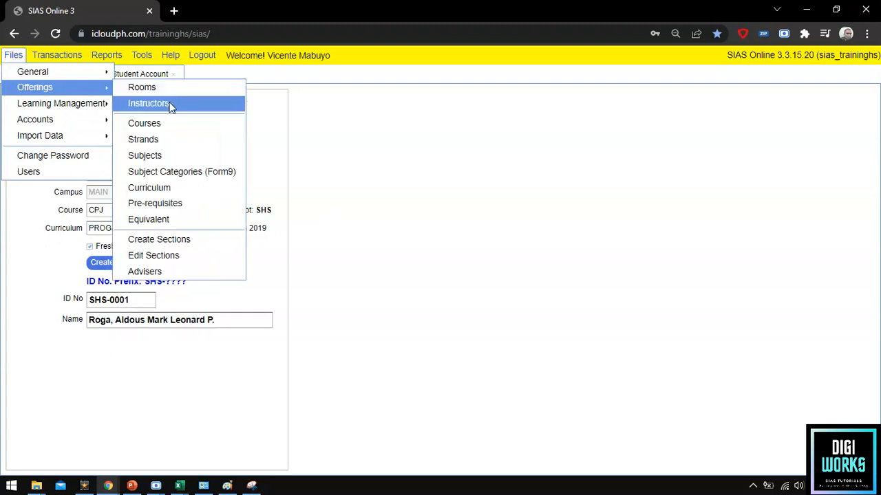
click(155, 190)
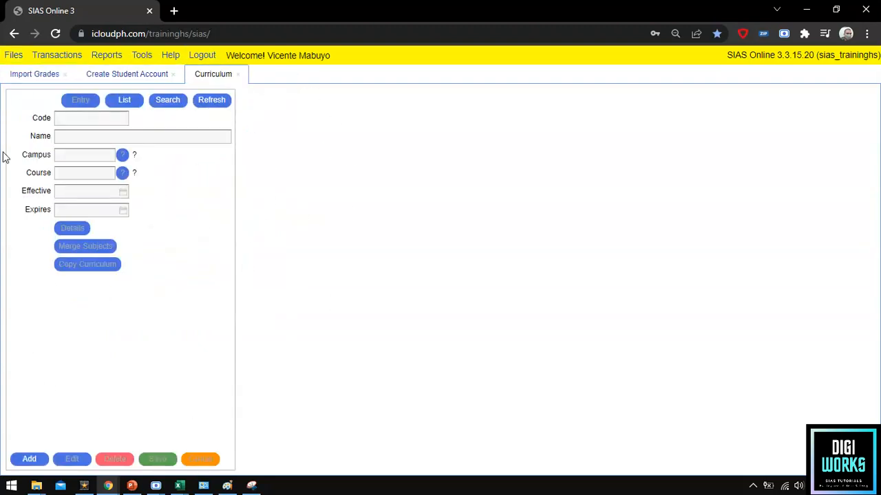
click(217, 78)
click(187, 158)
click(212, 101)
click(205, 104)
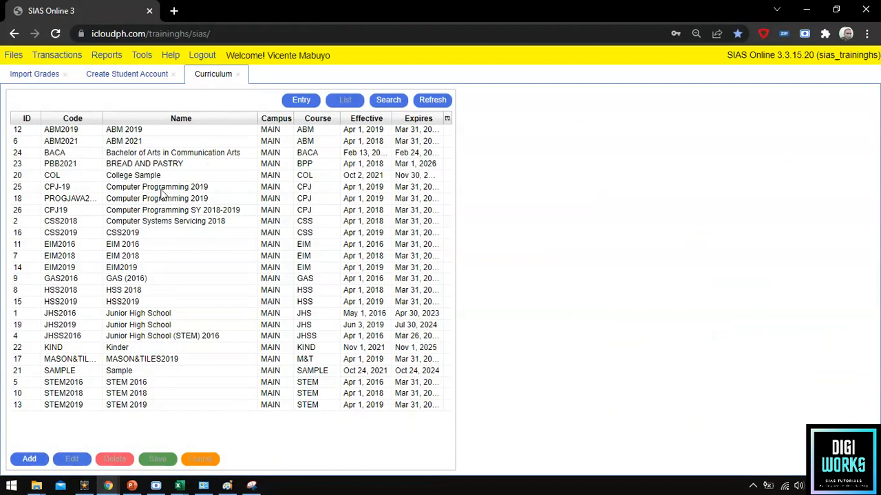
Sort curricula by code, search for PROGJAVA2019 and select its record.
click(83, 120)
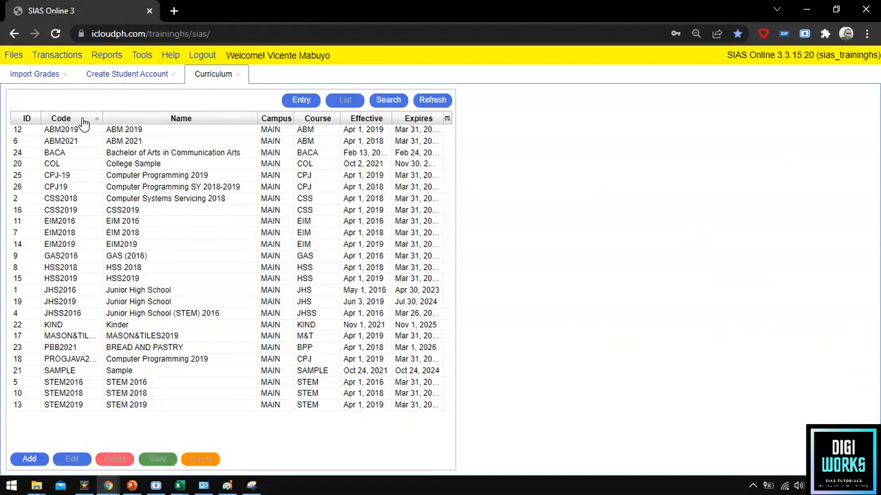
click(387, 102)
text(PROGJAVA2019)
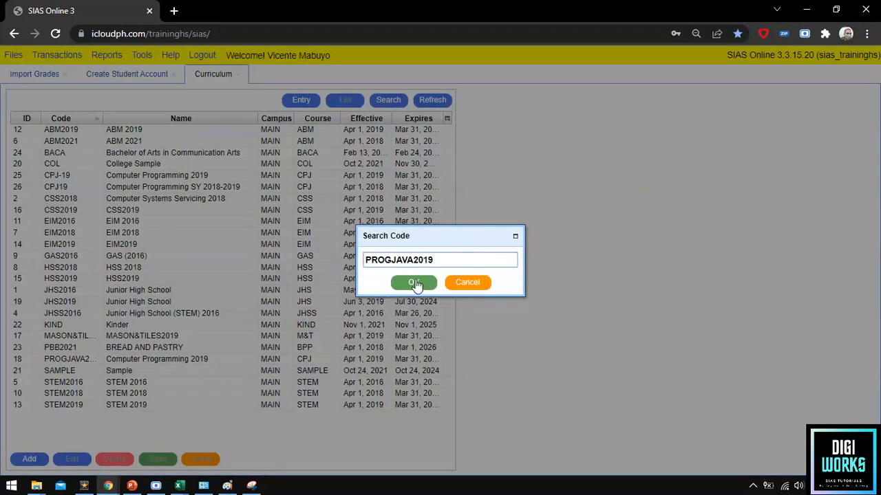
click(414, 283)
key(ctrl)
key(ctrl)
key(ctrl)
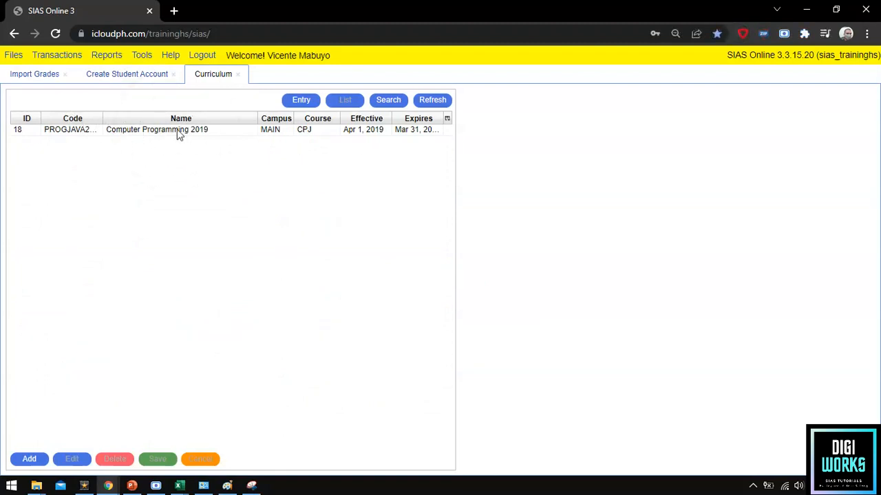
click(252, 131)
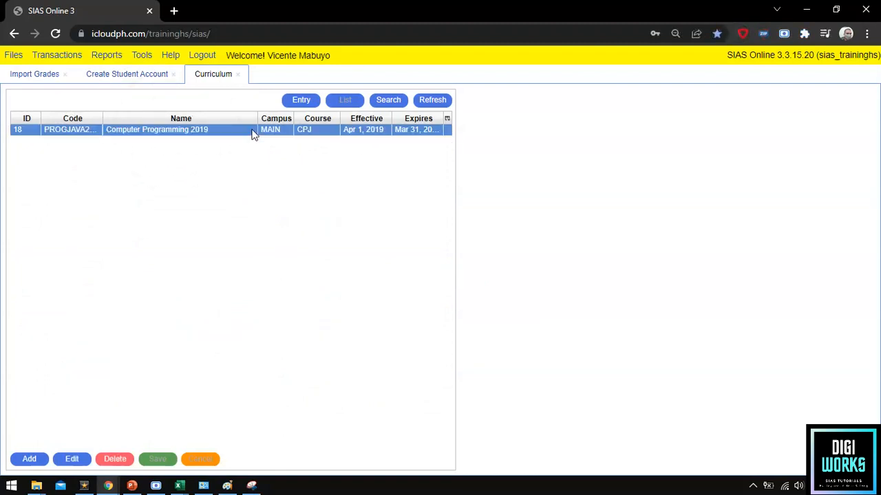
Open the PROGJAVA2019 curriculum entry and show its subject details.
click(305, 102)
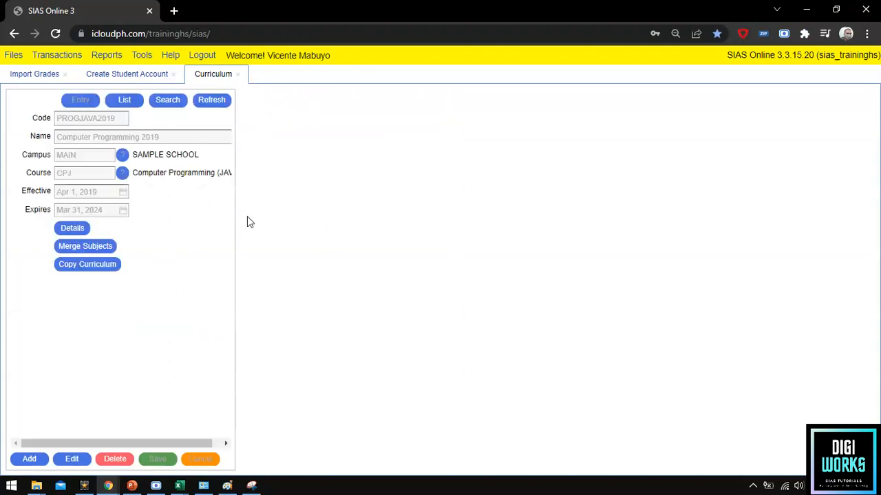
key(ctrl)
key(ctrl)
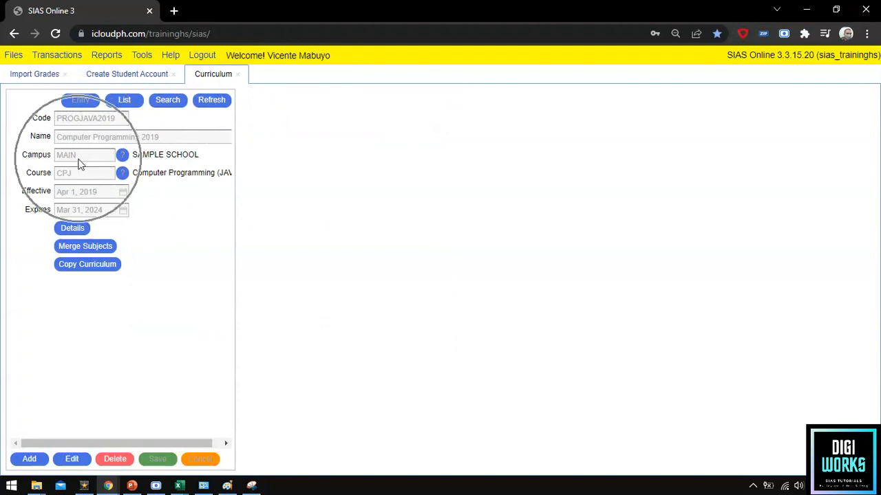
key(ctrl)
key(ctrl)
key(ctrl)
click(72, 229)
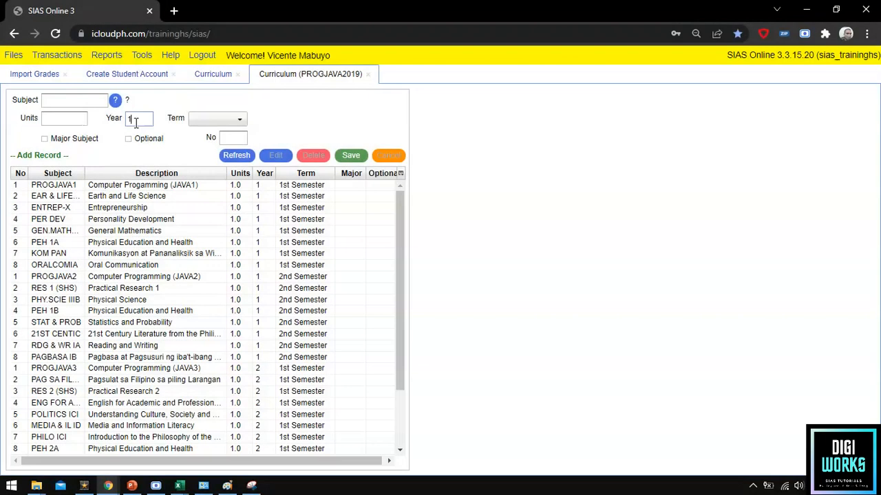
Filter the PROGJAVA2019 subject list to the 1st Semester term.
click(194, 122)
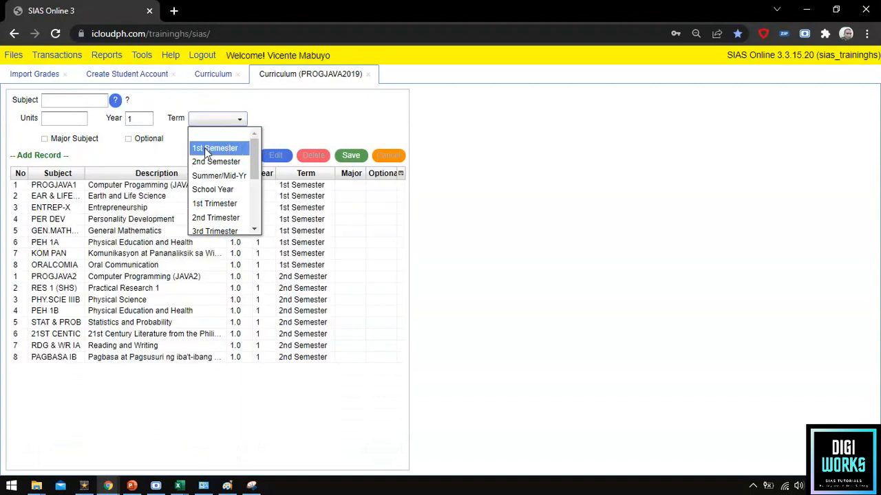
click(206, 150)
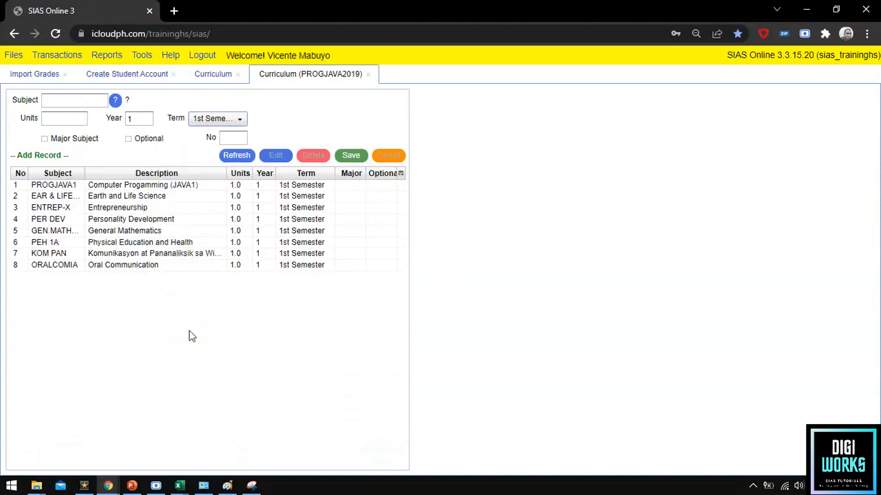
click(191, 237)
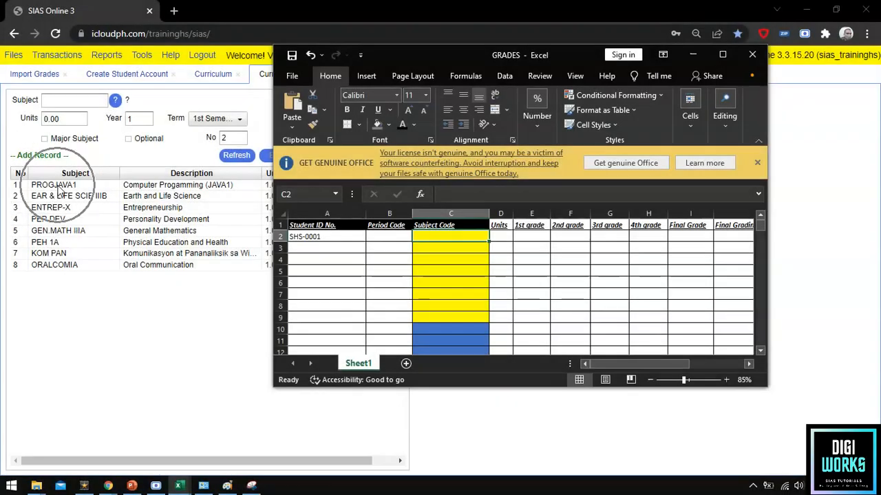
Enter subject codes PROGJAVA1, EAR & LIFE SCIE IIIB, ENTREP-X and PER DEV in column C.
text(PROGJAVA)
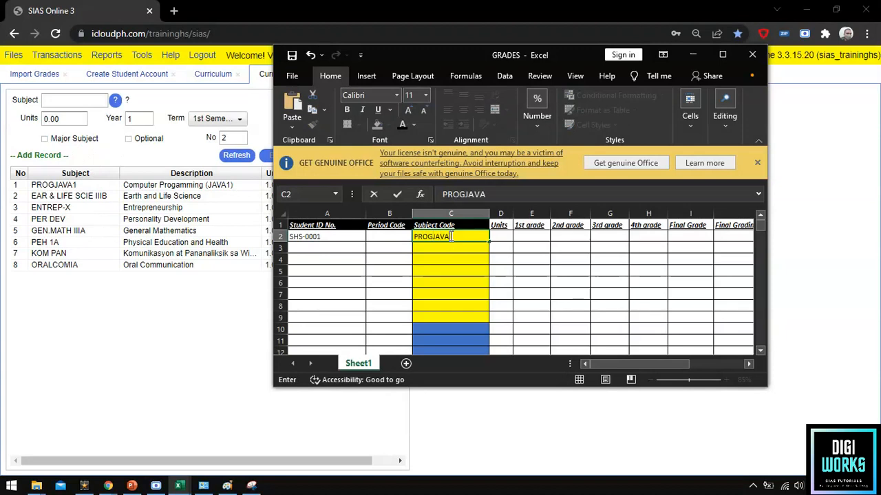
text(1)
key(Return)
text(EA)
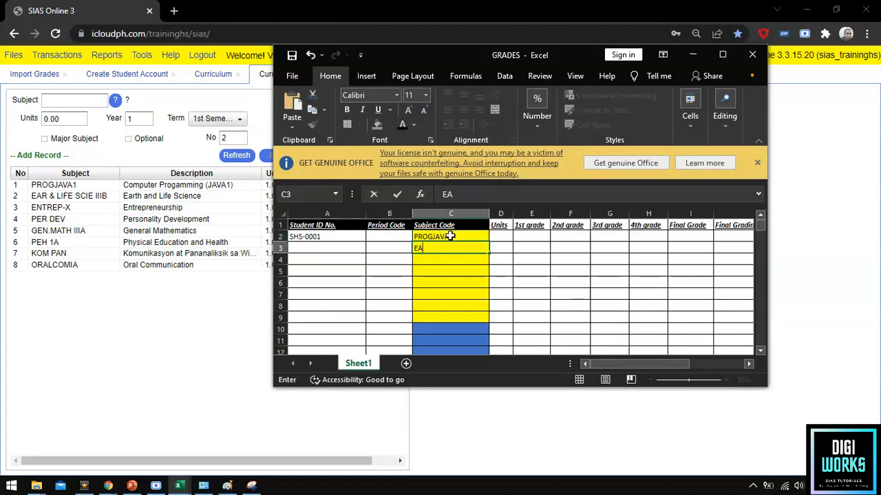
text(R & LIFE SCIE)
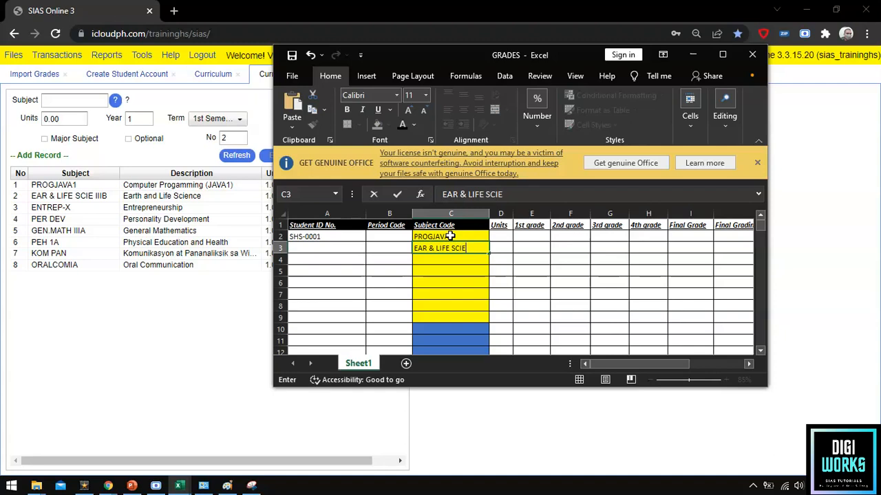
text( IIIB)
key(Return)
text(ENTREP-X)
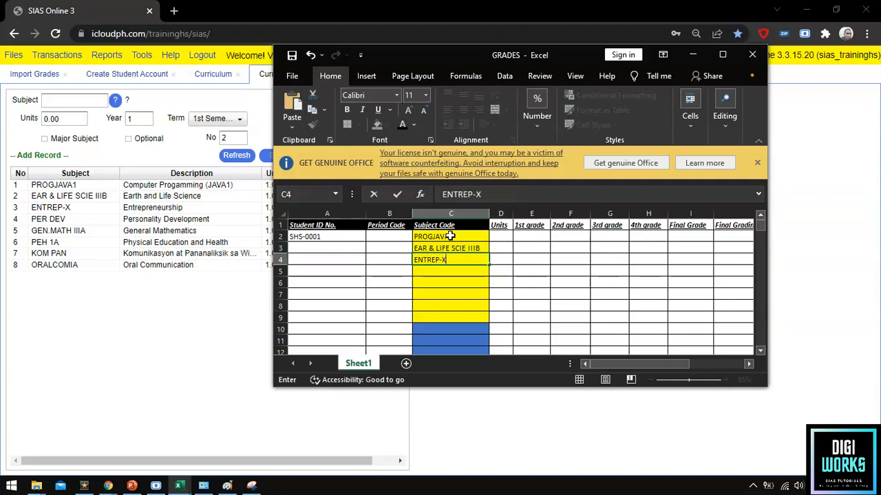
key(Return)
text(PER DEV)
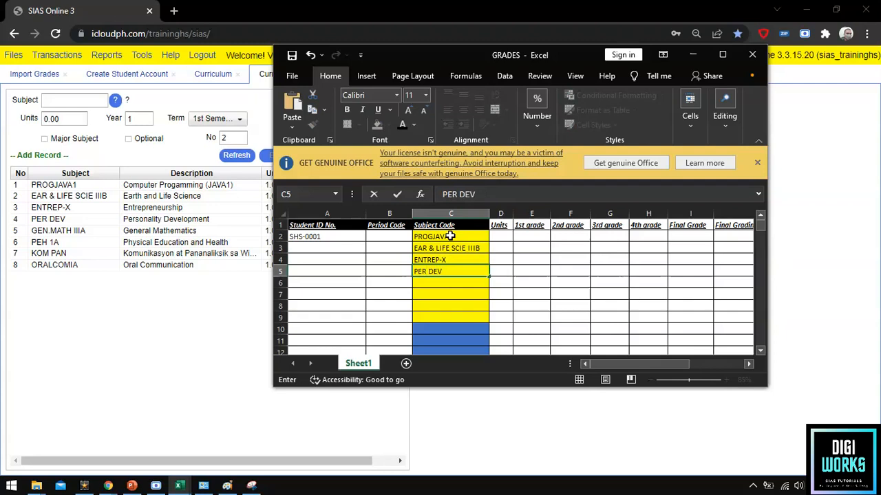
key(Return)
Enter subject codes GEN.MATH IIIA, PEH 1A, KOM PAN and ORALCOMIA below them.
text(GEN.II)
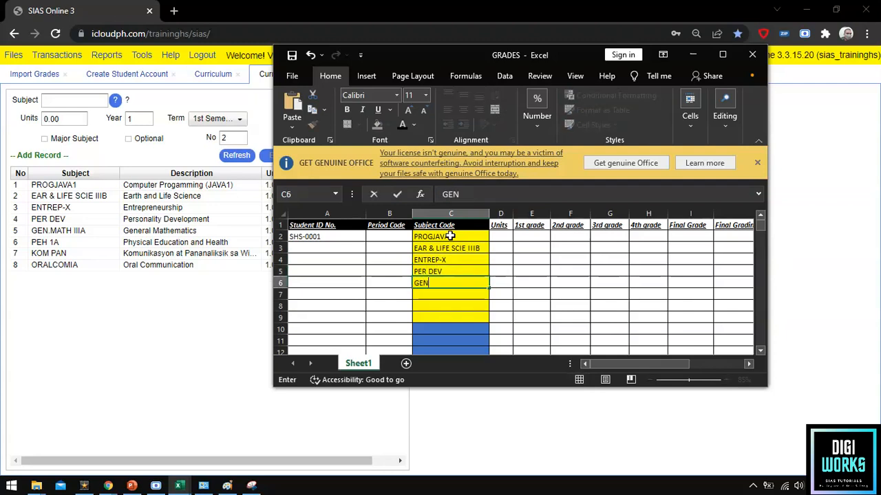
key(BackSpace)
key(BackSpace)
text(MATHC)
key(BackSpace)
text(IIIA)
key(Return)
text(PEH 1A)
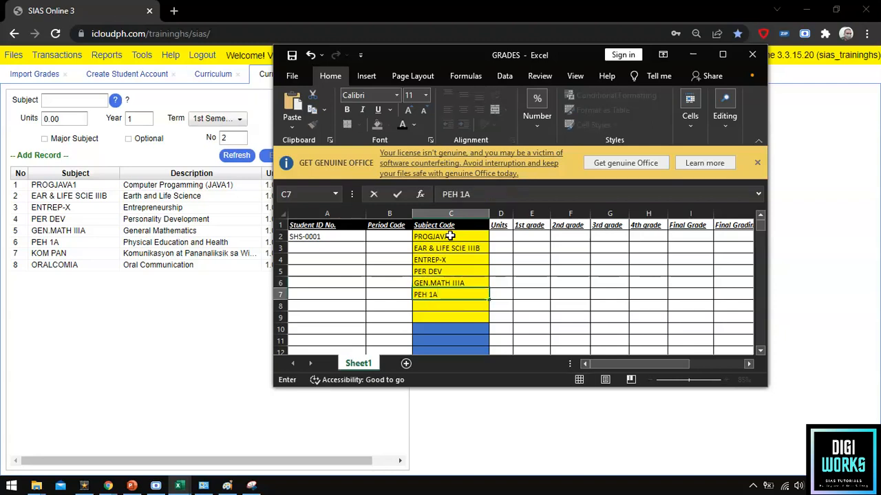
key(Return)
text(KO)
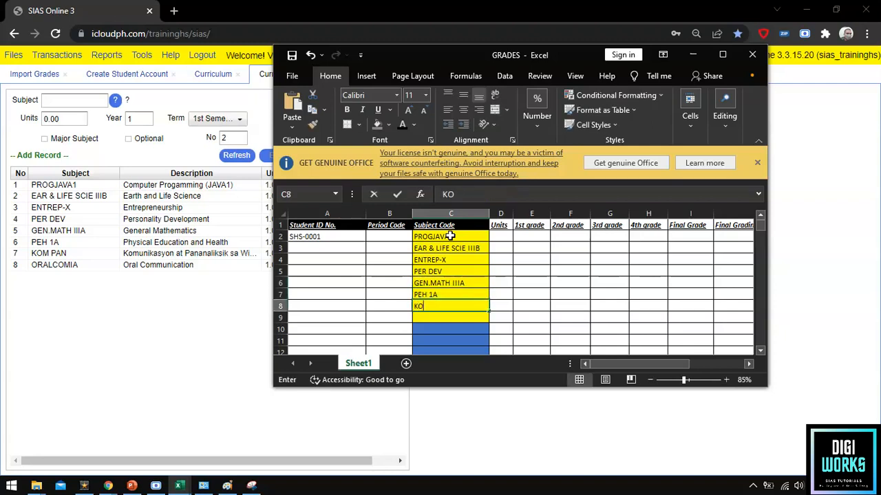
text(M PAN)
key(Return)
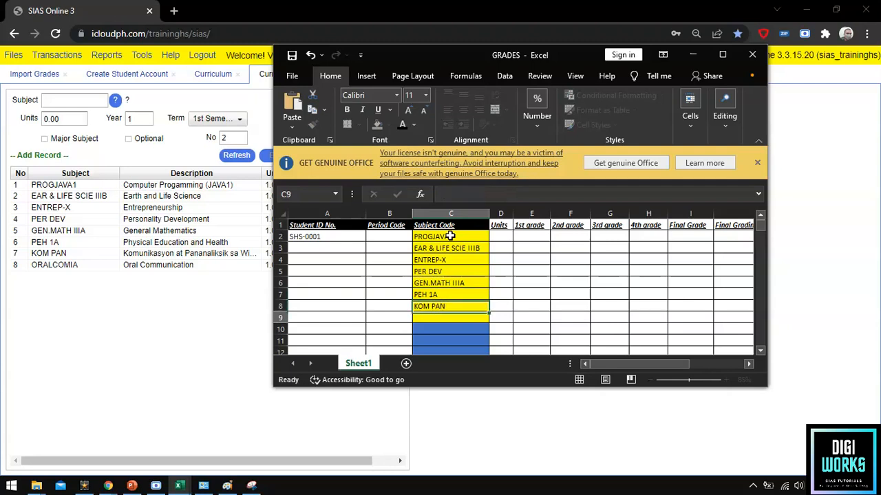
text(ORAL)
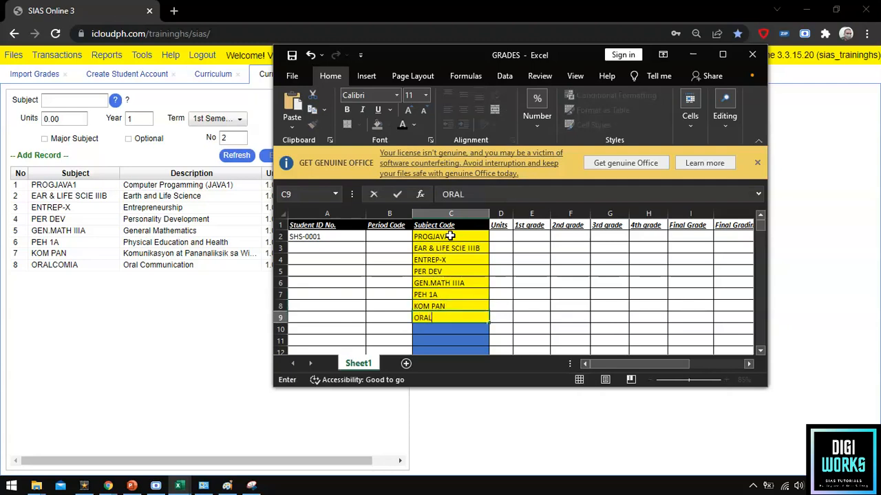
text(COMIA)
click(447, 260)
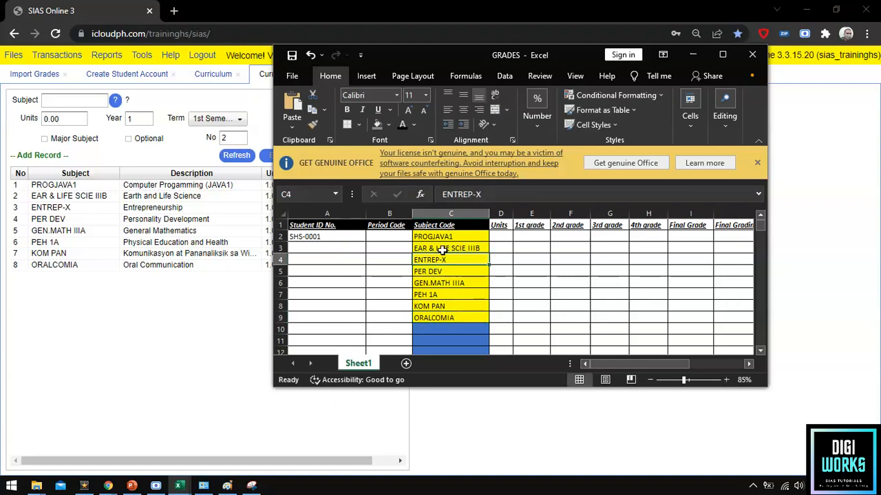
Select C2:C9 to confirm a count of 8 subject codes.
drag(443, 236, 450, 318)
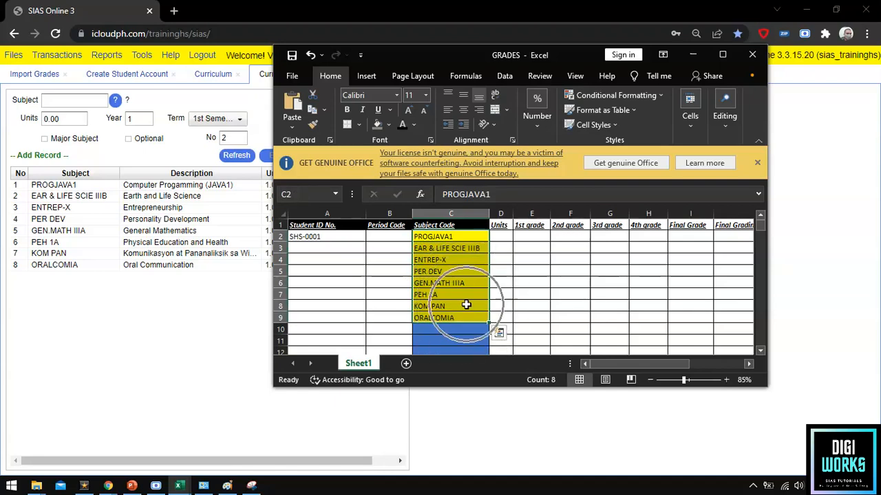
click(498, 333)
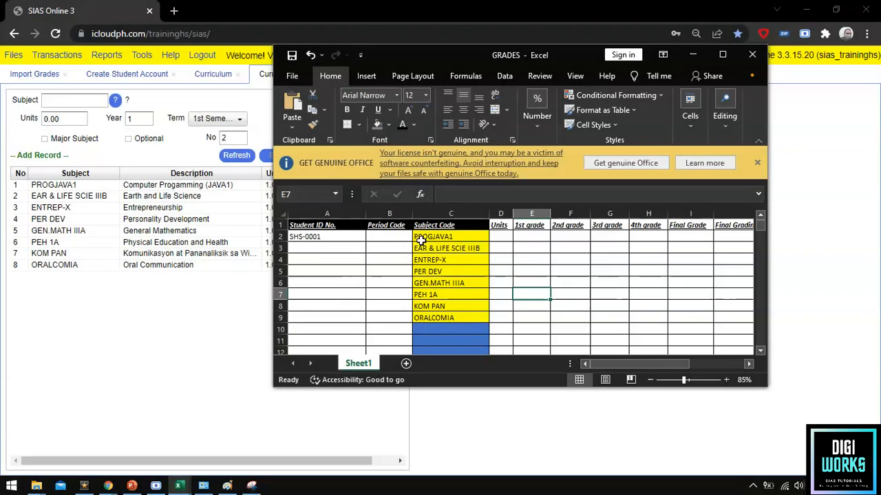
drag(421, 238, 428, 319)
click(498, 333)
key(Escape)
click(444, 318)
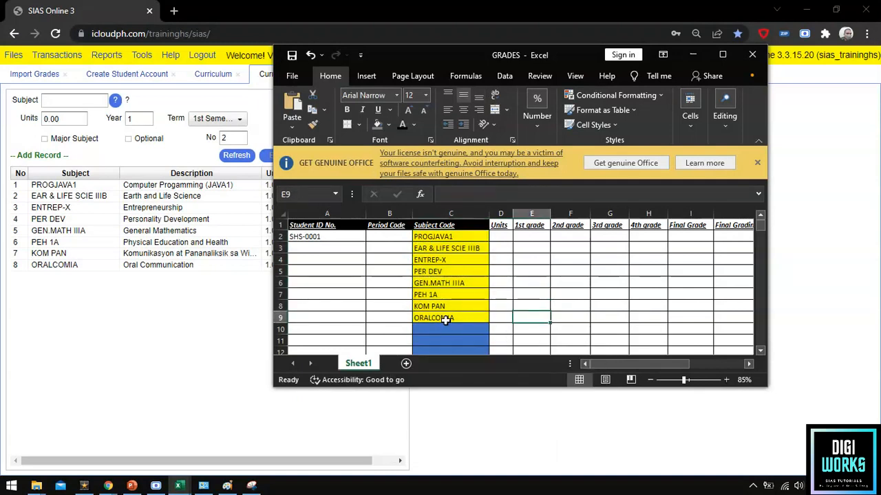
drag(448, 316, 443, 236)
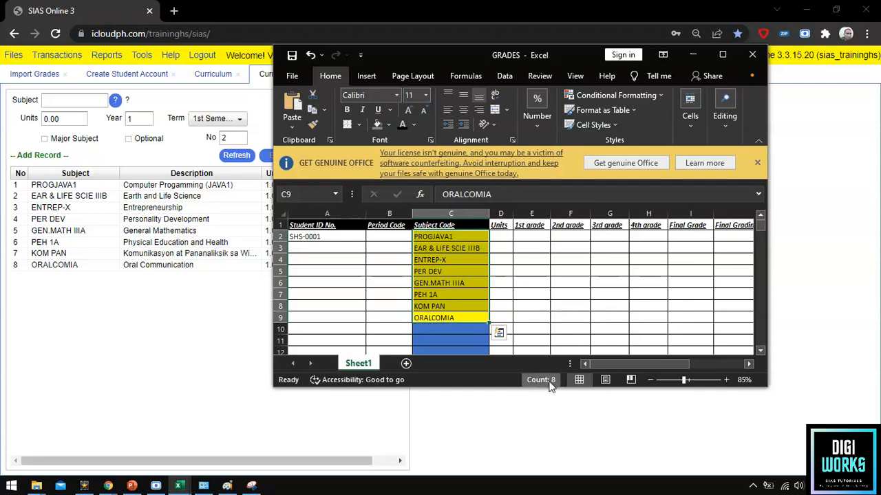
key(ctrl+q)
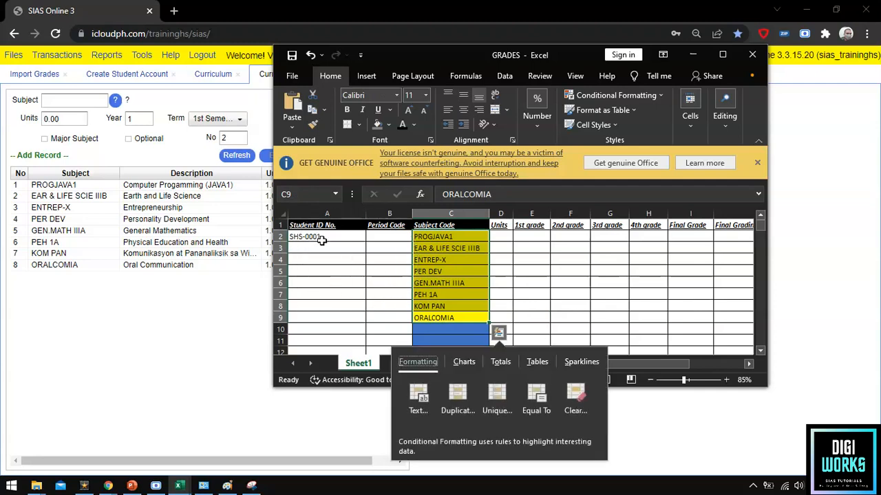
Copy the student ID from A2 into A3:A9.
click(318, 237)
key(ctrl+c)
drag(330, 251, 331, 313)
key(ctrl+v)
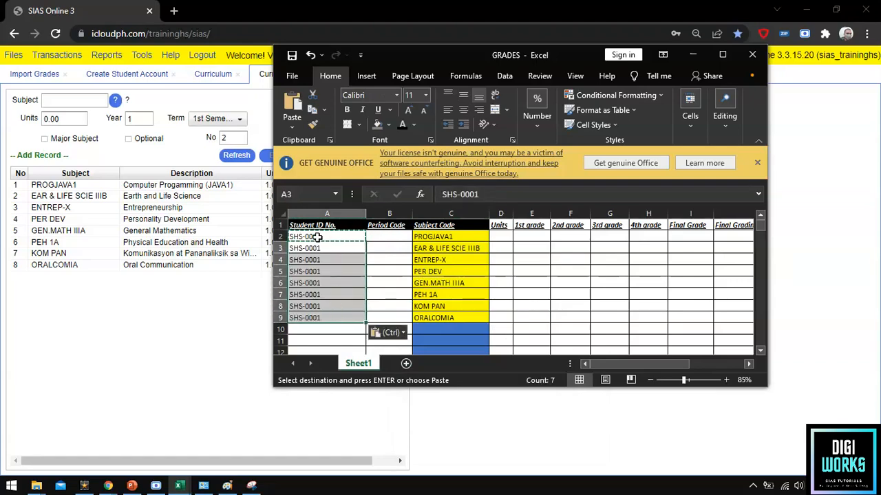
key(ctrl)
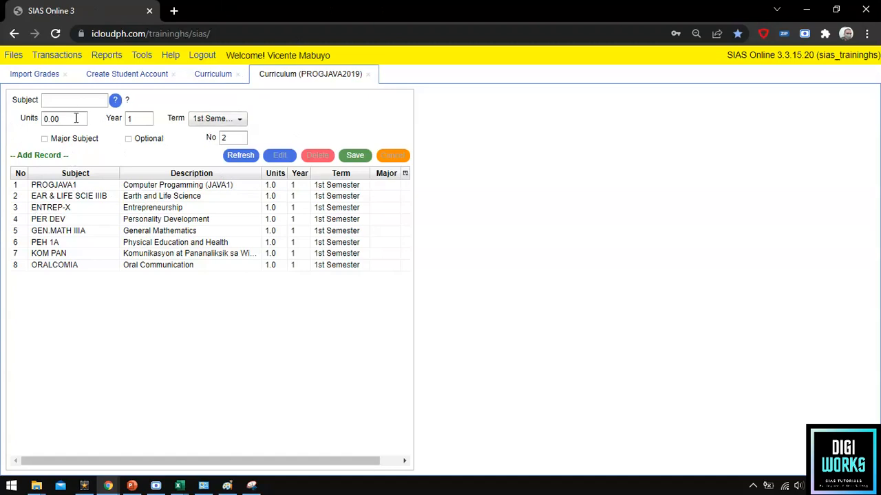
Open the Periods setup under Files > General and list all periods.
click(13, 56)
mouse_move(21, 77)
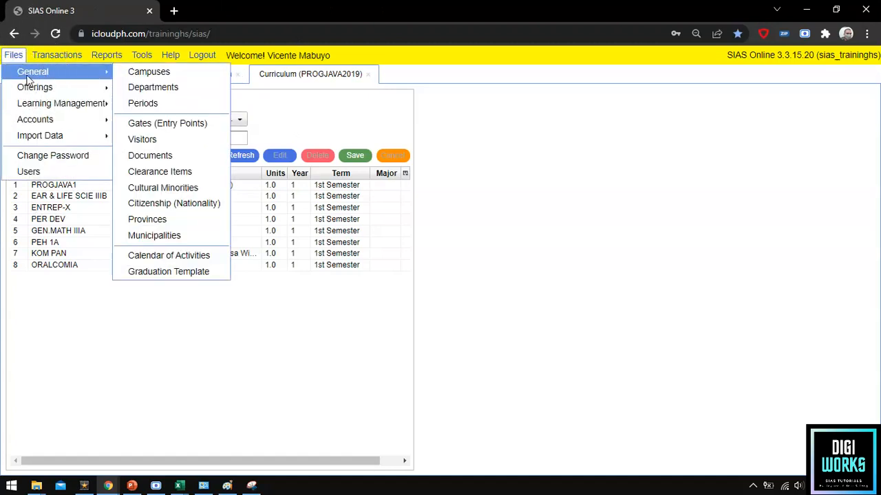
click(146, 103)
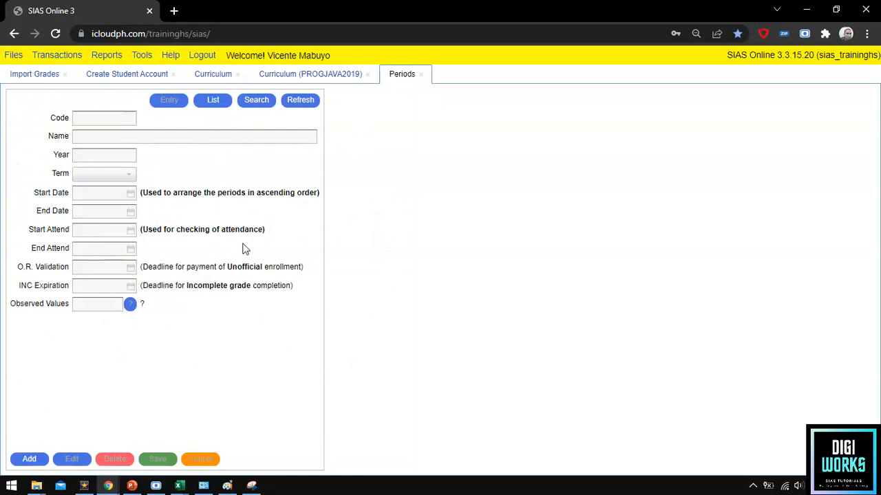
click(300, 104)
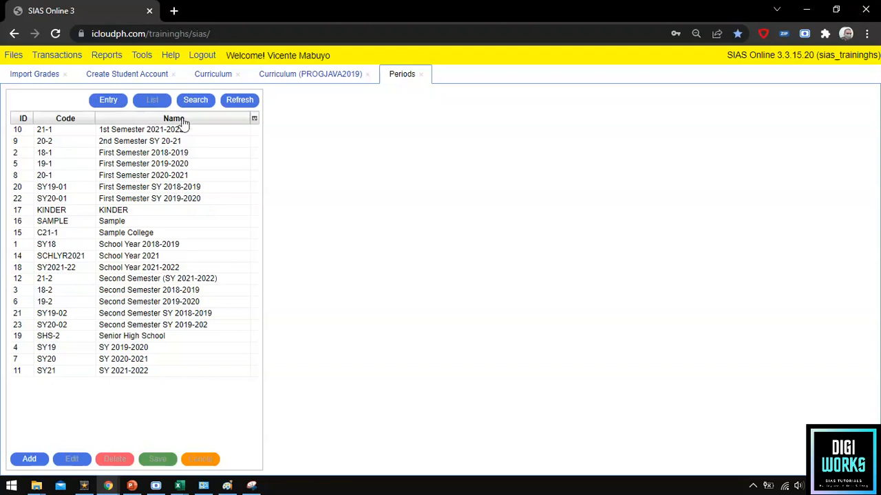
Search periods for 'first semester' and view period 18-1, First Semester 2018-2019.
click(192, 101)
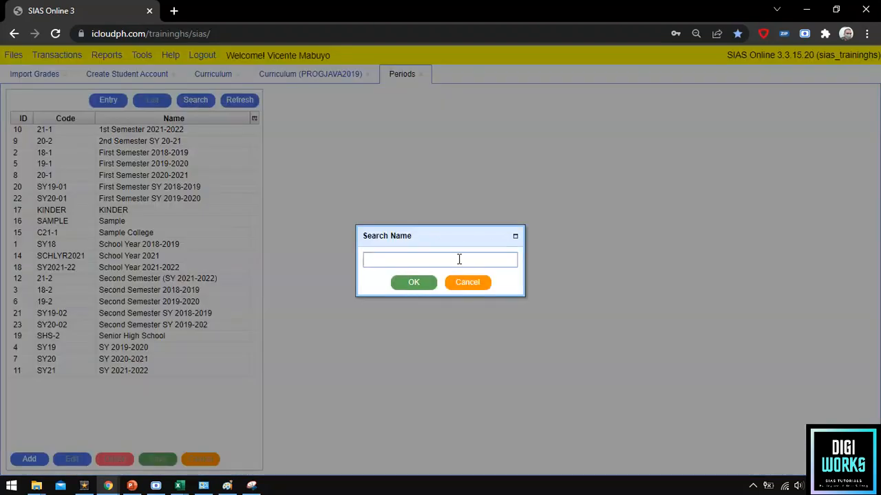
text(first semester)
click(409, 286)
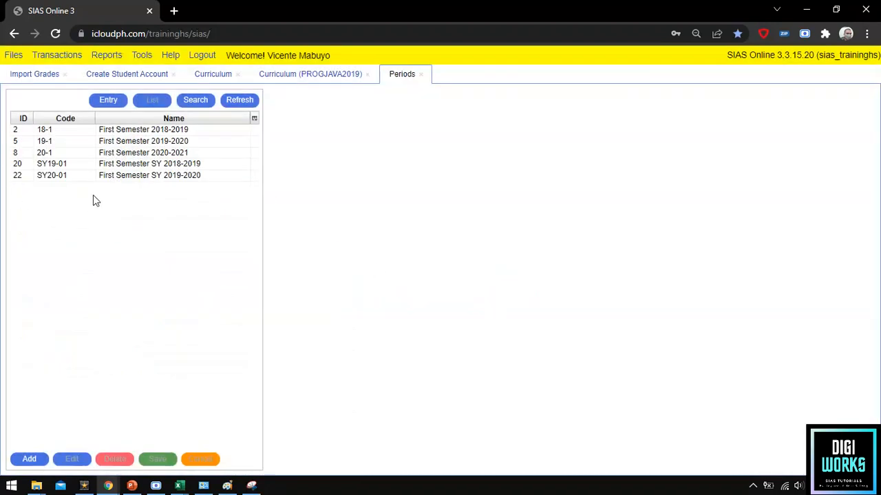
click(90, 135)
click(99, 134)
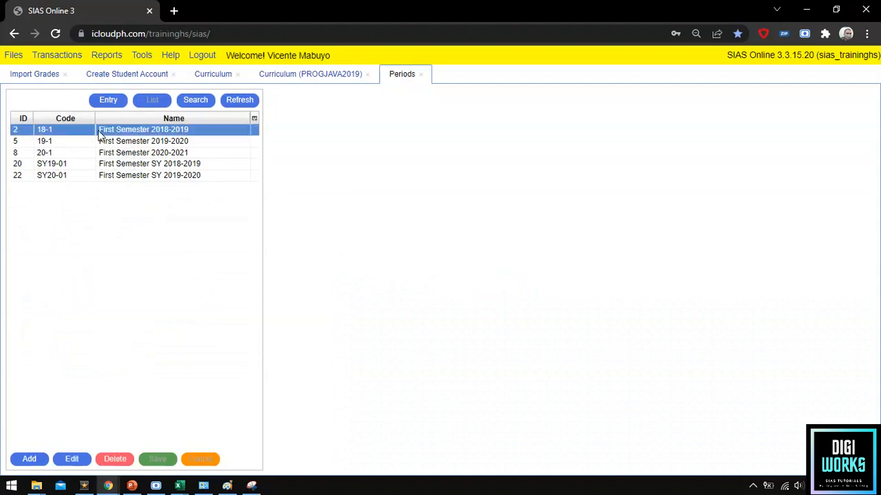
click(109, 103)
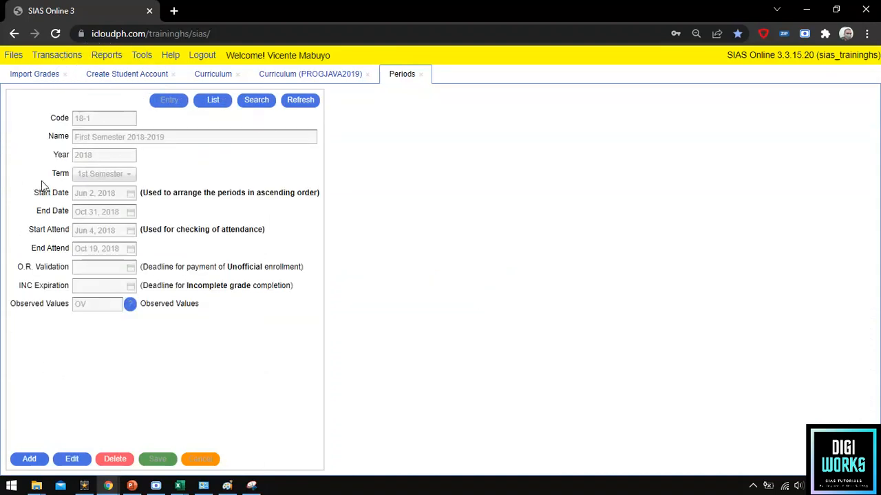
key(ctrl)
key(ctrl)
key(ctrl)
key(ctrl)
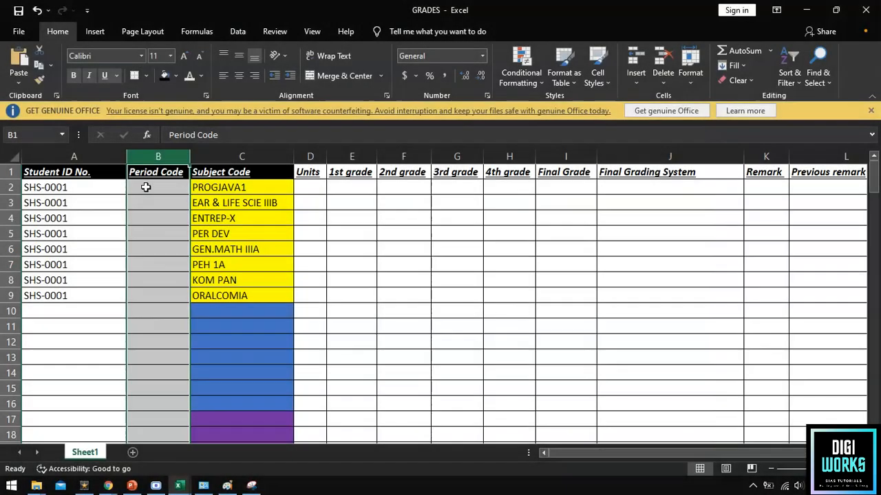
Enter period code 18-1 in cell B2.
click(146, 187)
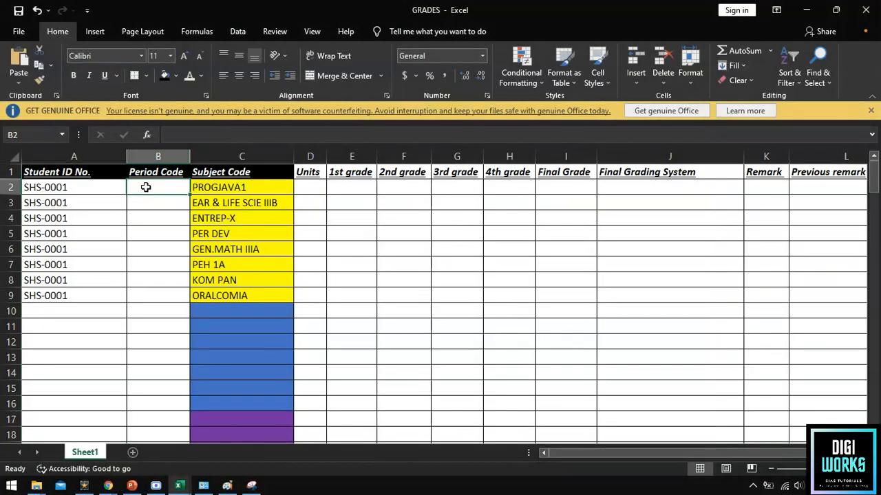
key(ctrl)
double_click(146, 187)
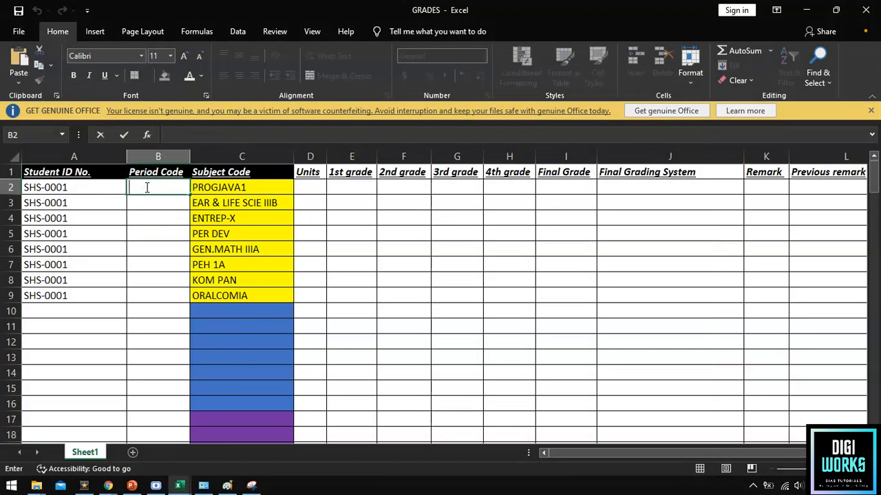
text(18)
click(154, 207)
click(150, 189)
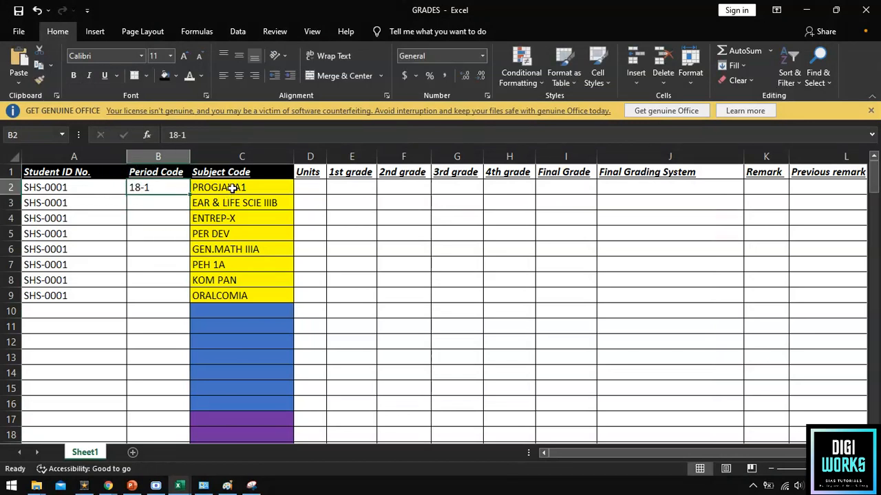
click(232, 188)
drag(232, 189, 240, 295)
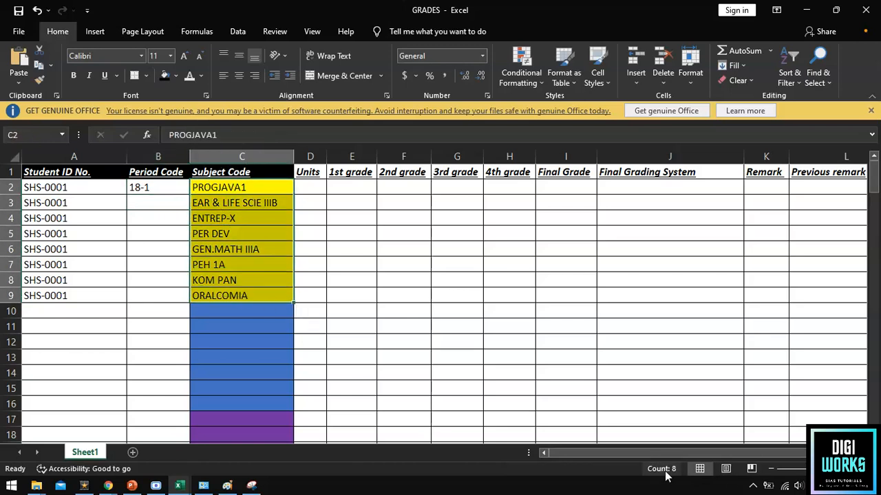
key(ctrl+q)
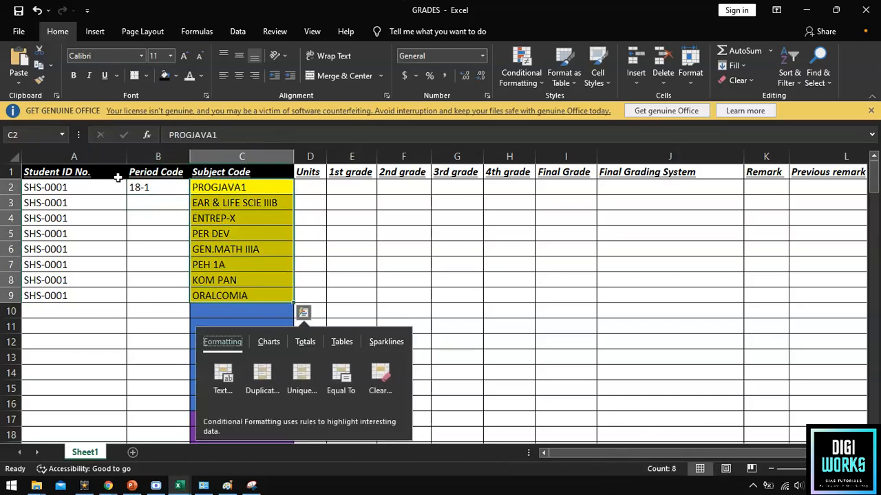
Fill B3:B9 with period code 18-1 copied from B2.
click(150, 191)
key(ctrl+c)
drag(157, 201, 161, 293)
key(ctrl+v)
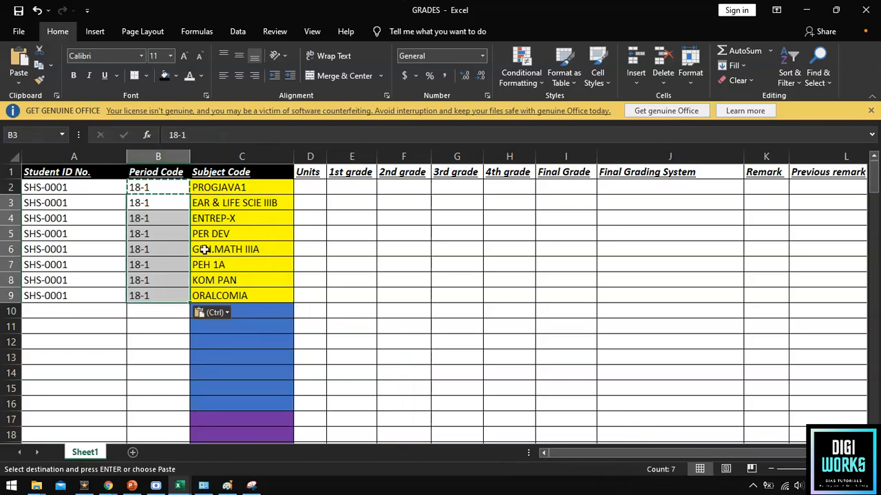
drag(82, 157, 230, 159)
key(ctrl)
key(ctrl)
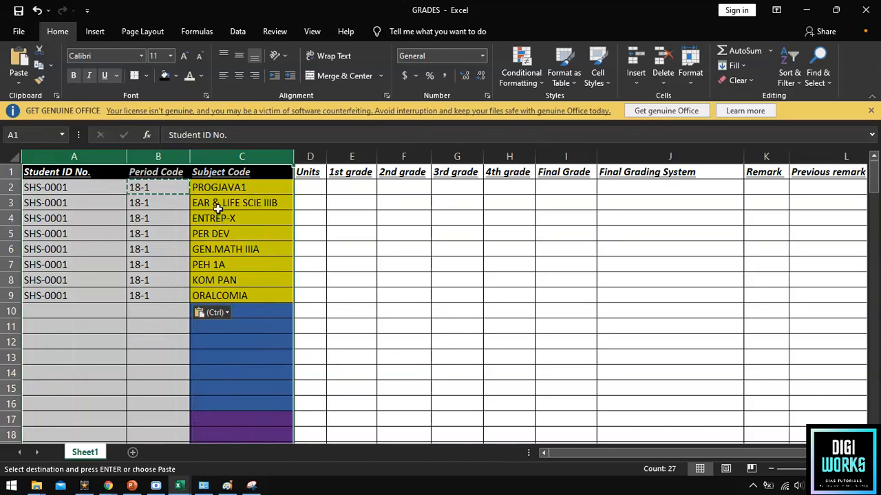
click(223, 233)
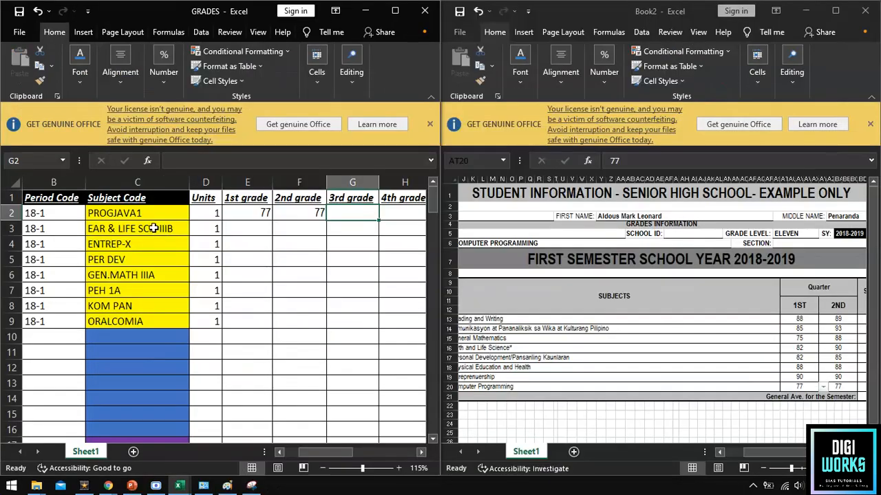
Copy EAR & LIFE SCIE IIIB's grades from Book2: 1st grade 82, 2nd grade 90.
click(152, 229)
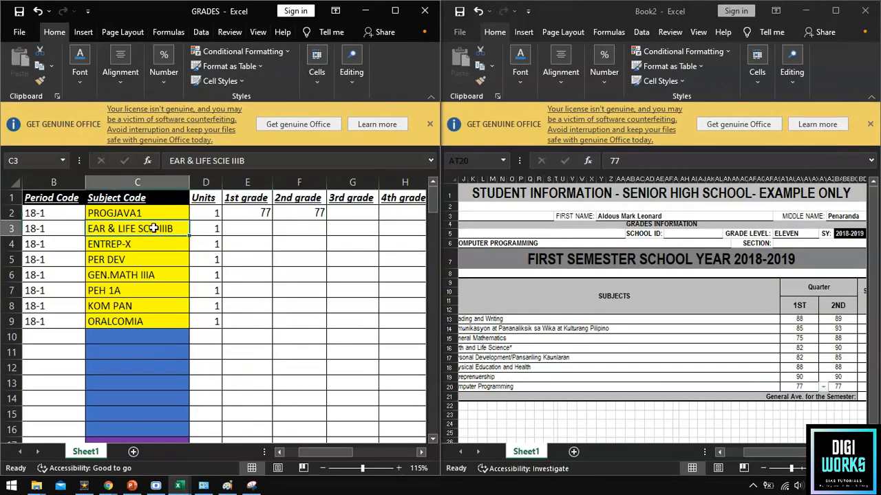
click(474, 347)
drag(548, 345, 837, 349)
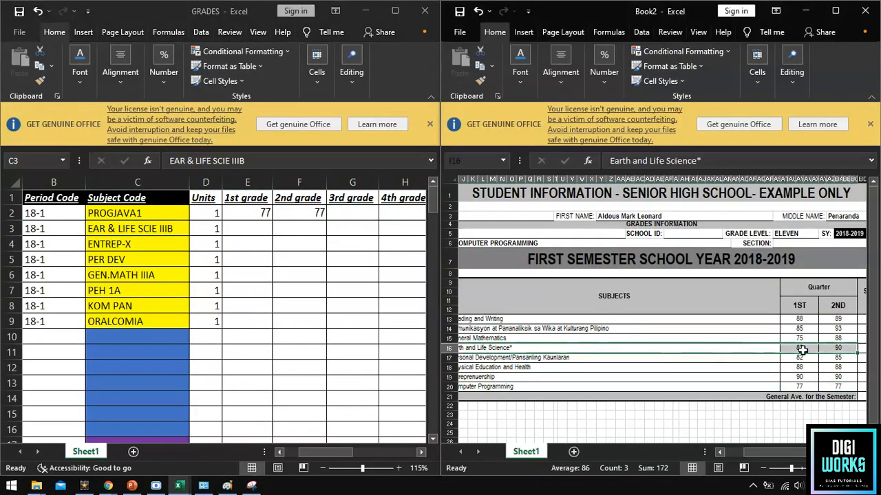
click(244, 230)
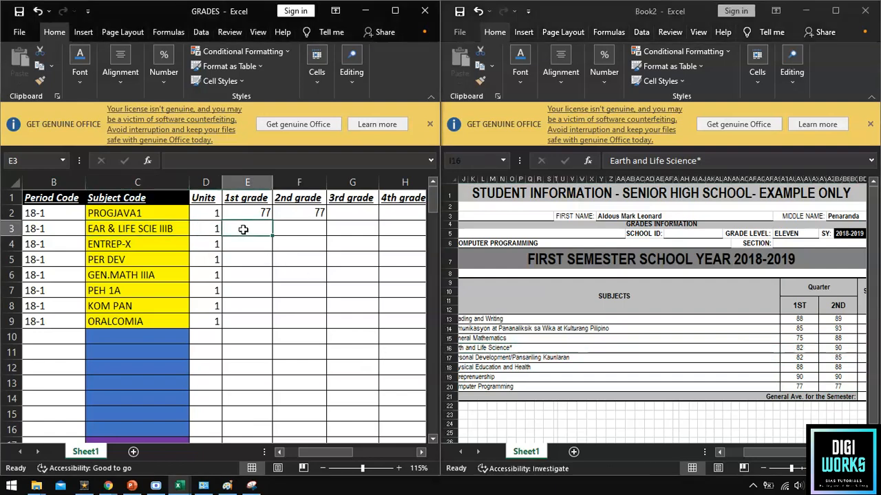
text(82)
key(Tab)
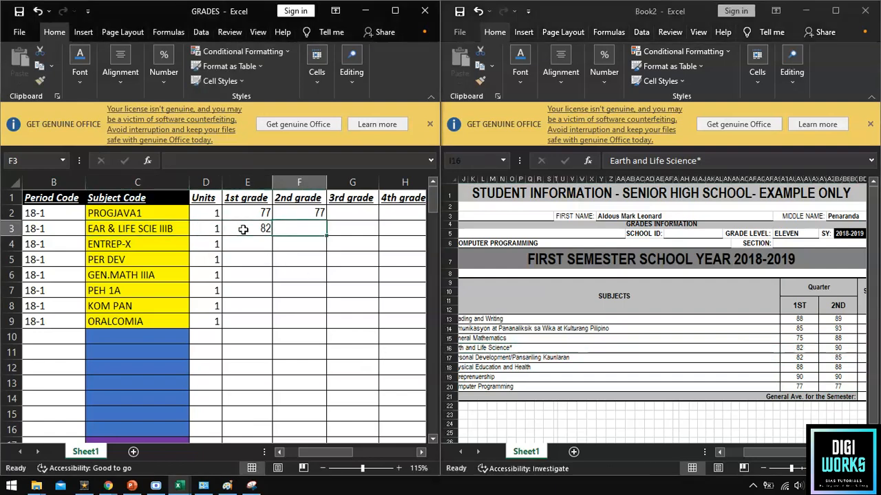
text(90)
key(Return)
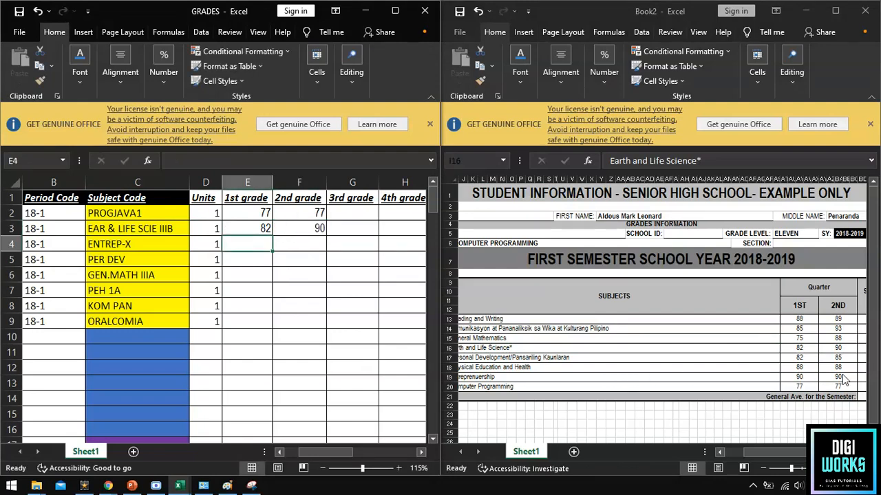
Enter ENTREP-X grades 90 and 90, and PER DEV grades 82 and 85.
text(90)
key(Tab)
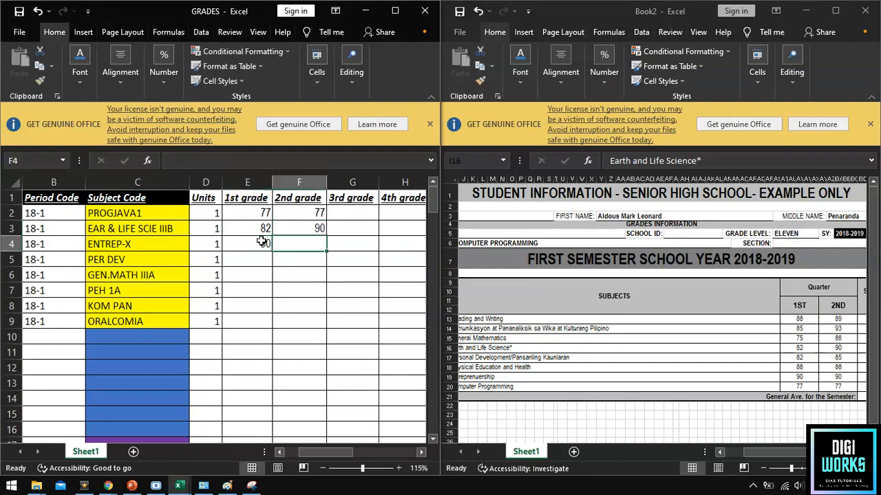
text(90)
key(Tab)
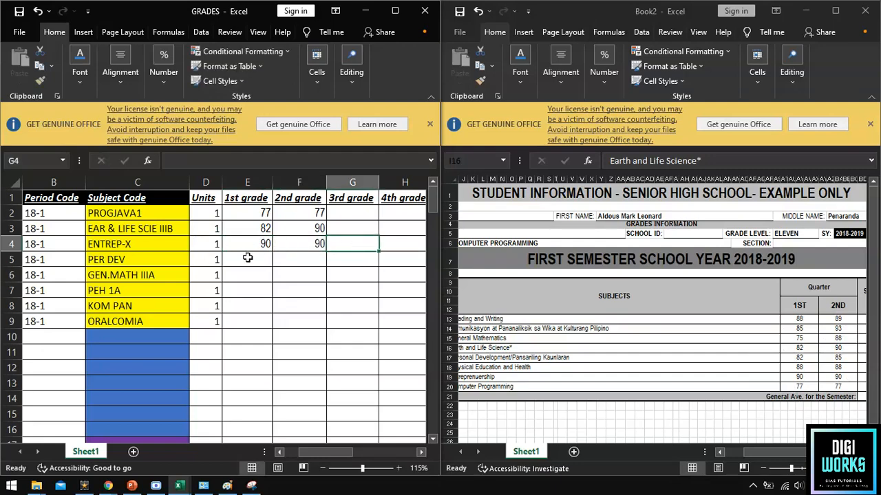
key(Return)
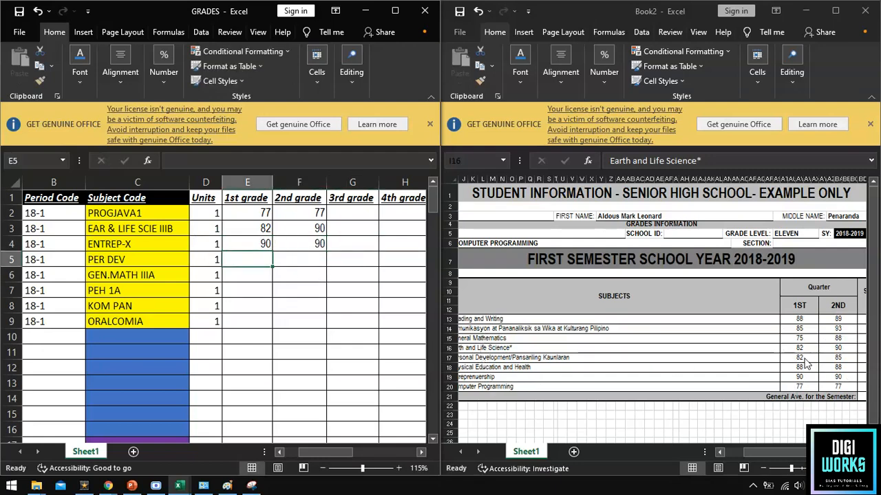
text(82)
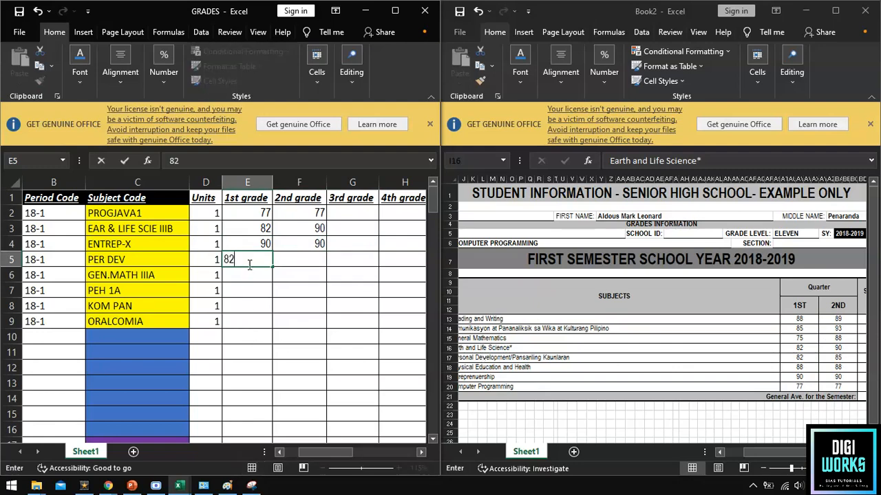
key(Tab)
text(8)
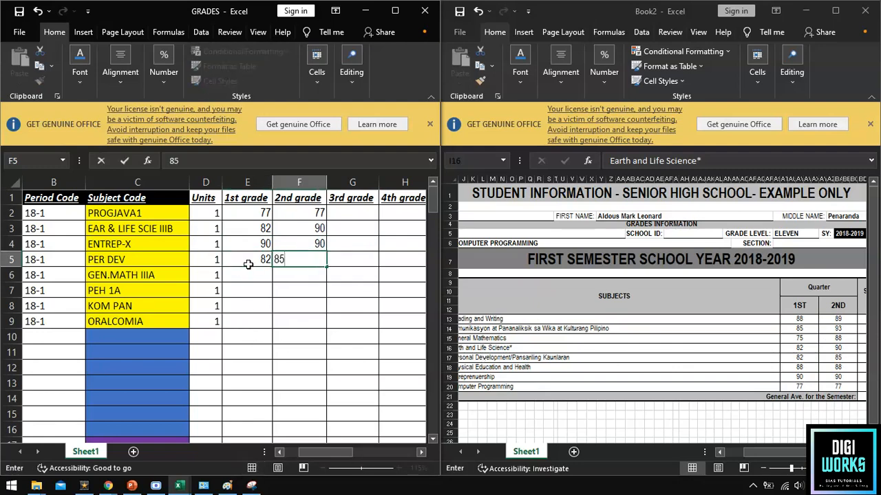
text(5)
key(Tab)
Enter GEN.MATH IIIA grades 75 and 88, and PEH 1A grades 88 and 88.
click(238, 274)
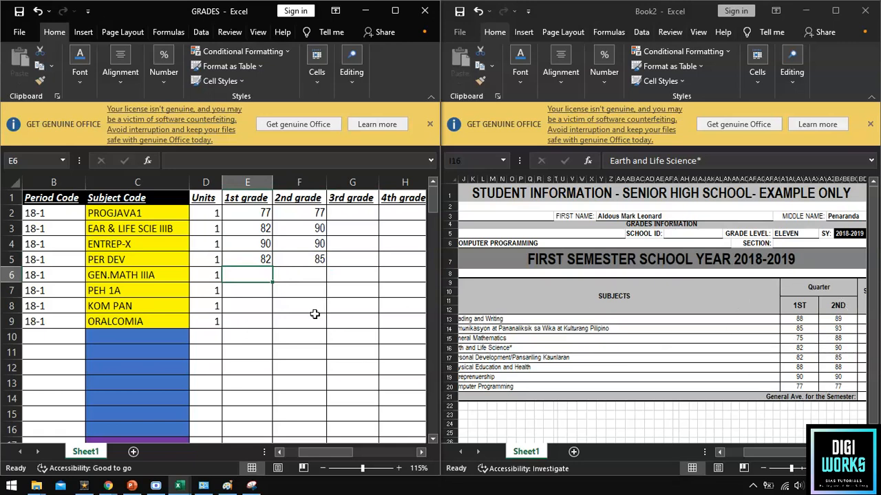
double_click(254, 274)
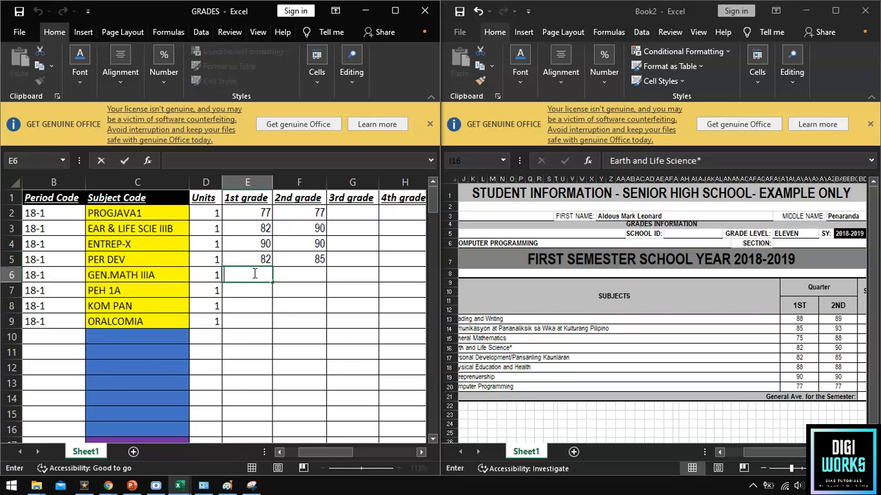
text(75)
key(Tab)
text(88)
key(Tab)
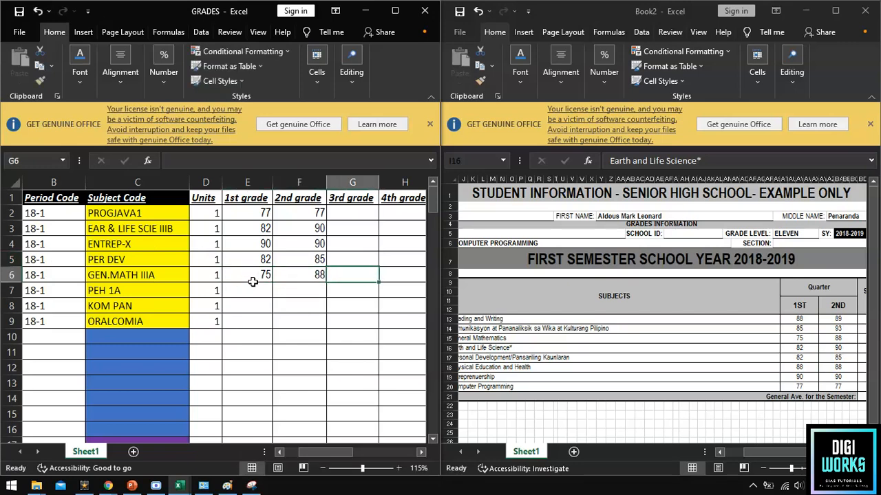
click(242, 292)
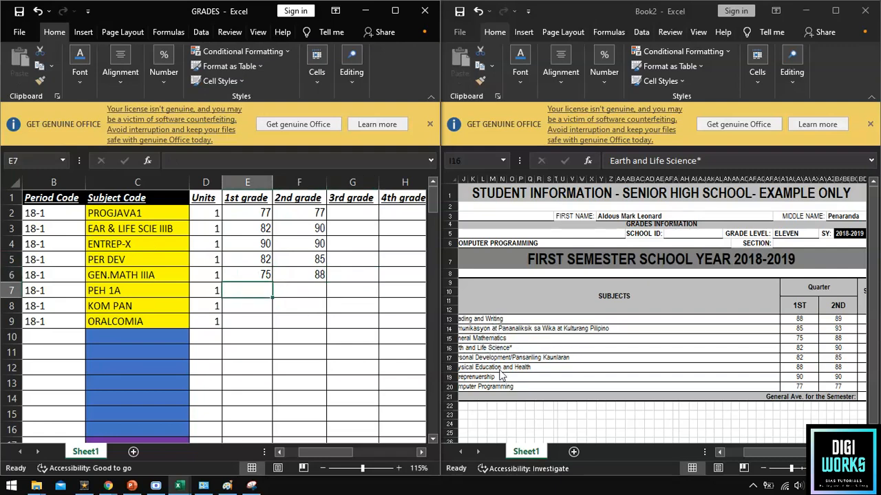
double_click(252, 292)
text(88)
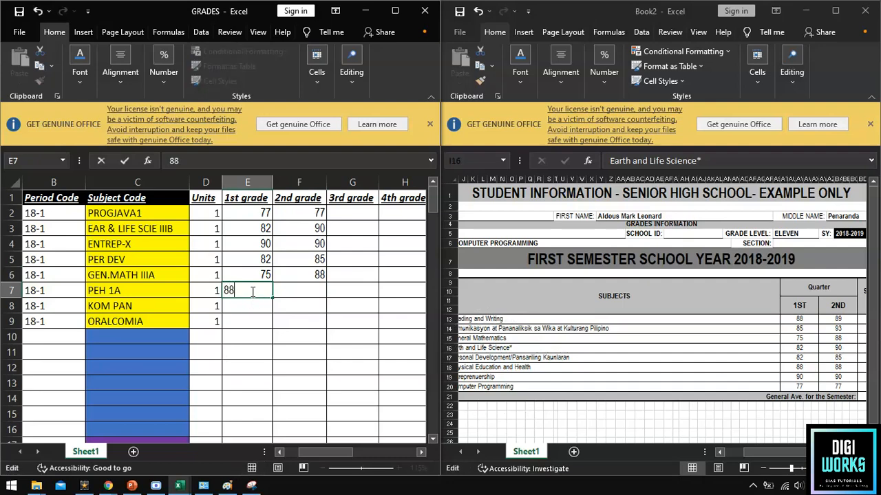
key(Tab)
text(88)
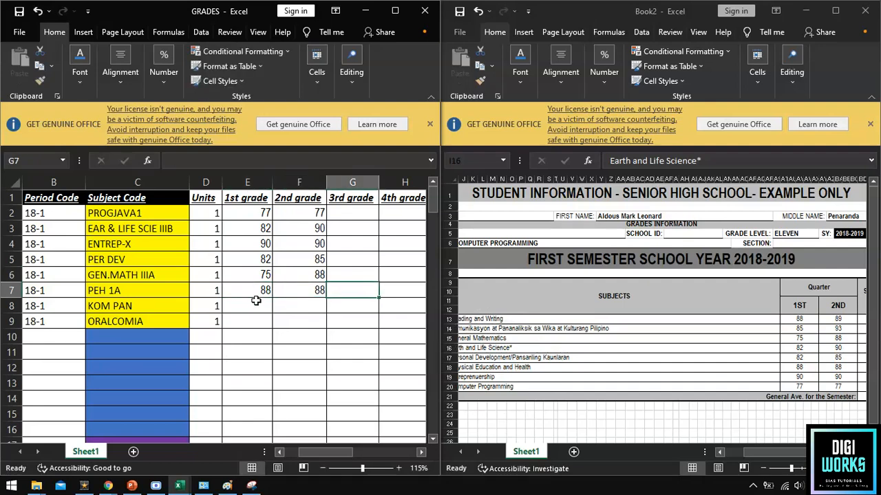
key(Return)
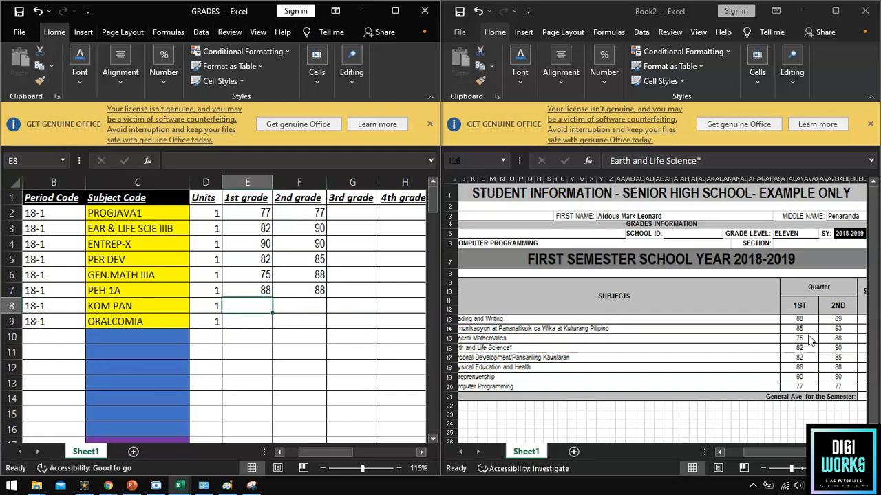
Enter KOM PAN grades 85 and 93, and ORALCOMIA grades 88 and 89.
double_click(258, 308)
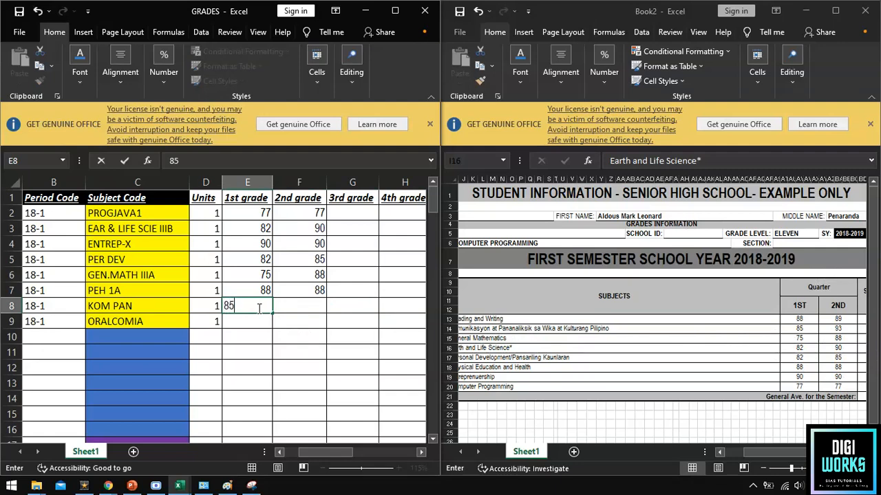
key(Tab)
text(93)
key(Tab)
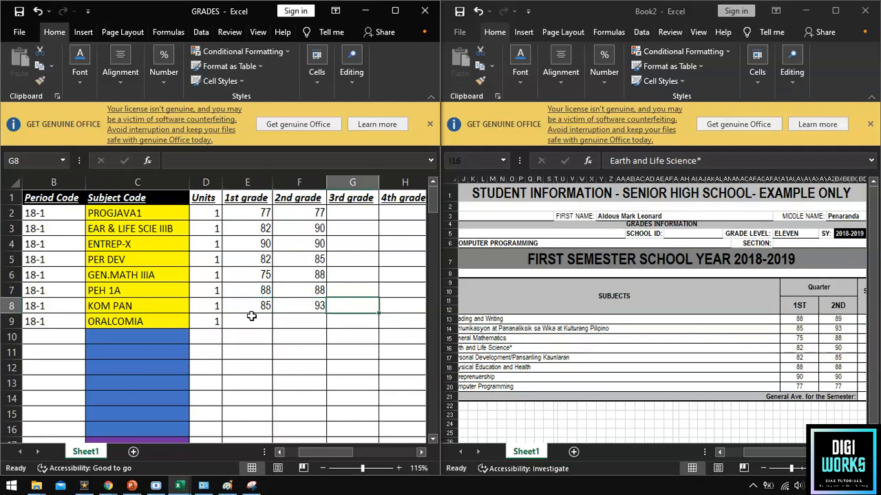
click(253, 321)
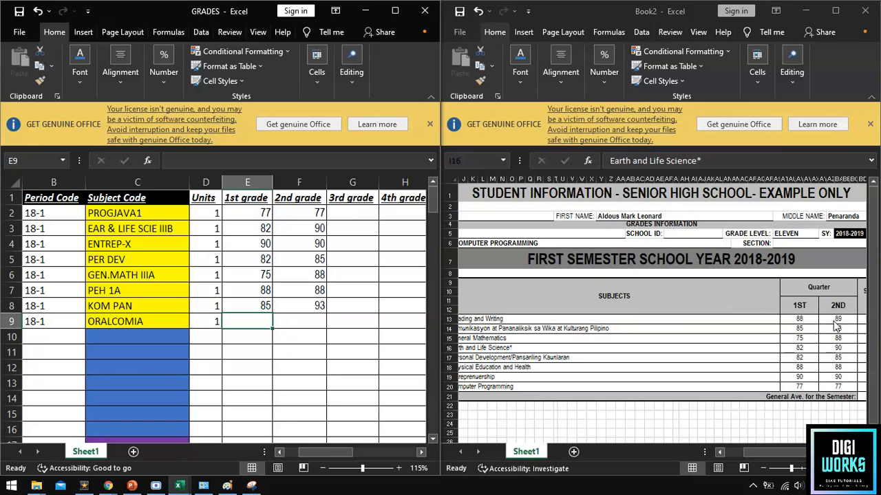
double_click(245, 322)
text(88)
key(Tab)
text(89)
key(Tab)
key(Tab)
key(Tab)
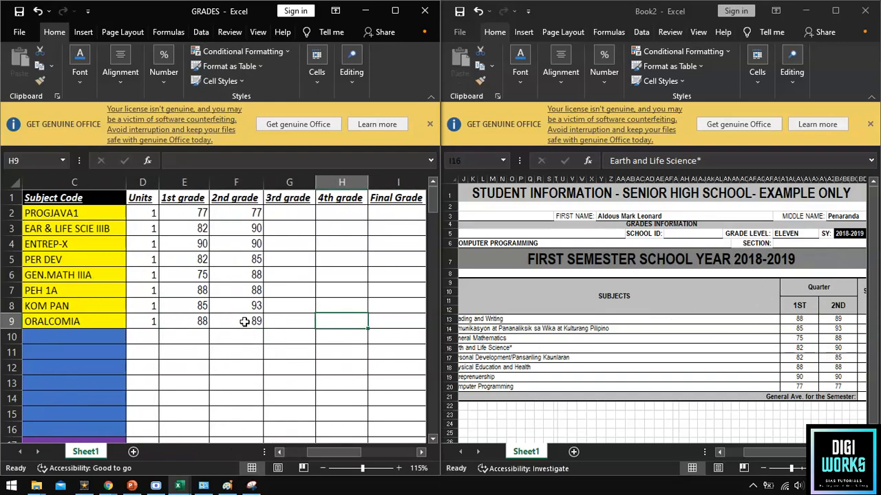
Check PROGJAVA1's grade average and enter 77 as its Final Grade.
click(280, 214)
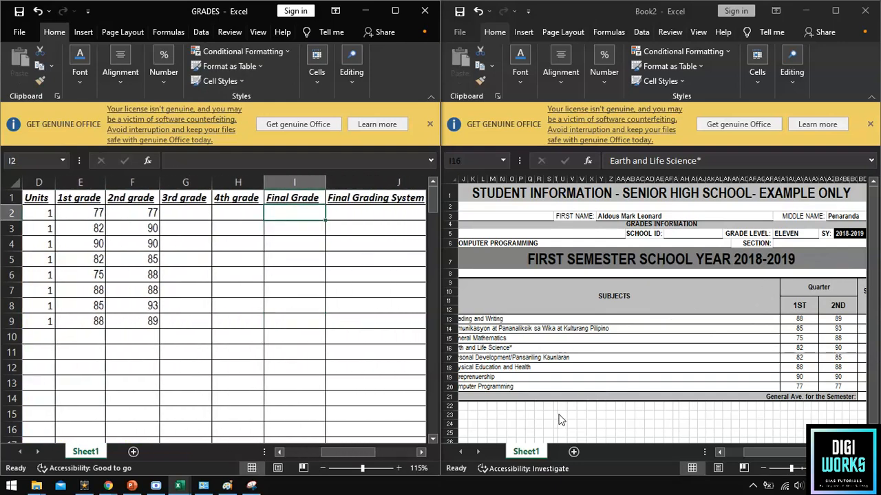
drag(769, 451, 781, 448)
click(124, 217)
drag(83, 212, 132, 215)
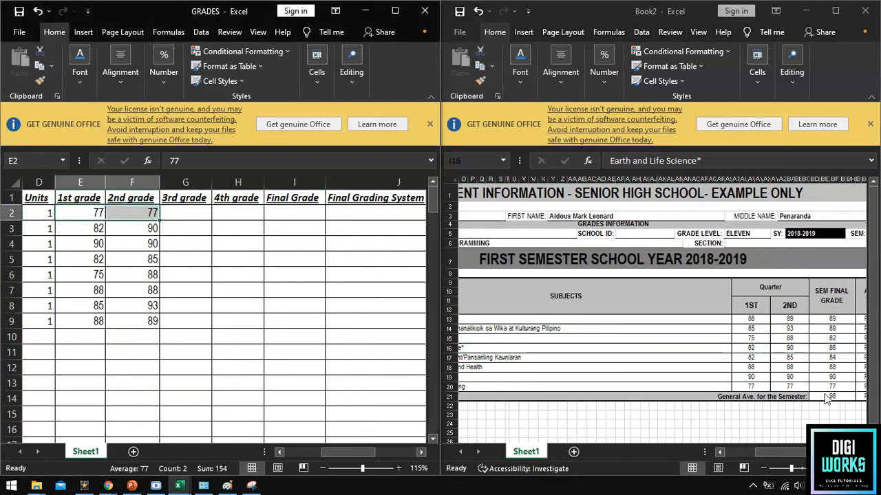
click(275, 214)
text(77)
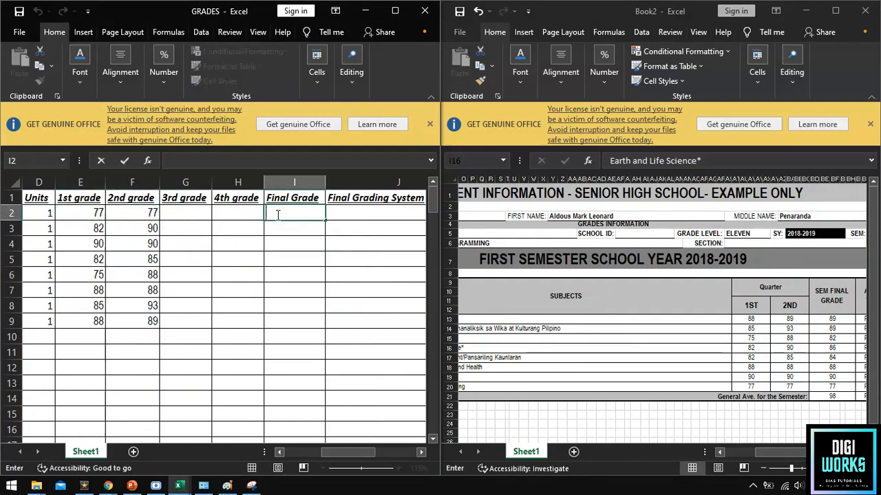
key(Return)
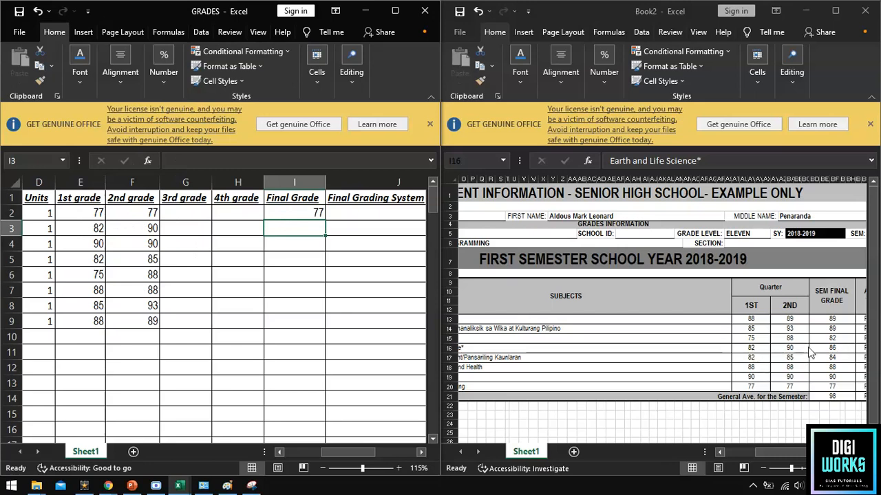
Enter Final Grades 86, 90, 84 and 82 for EAR & LIFE SCIE, ENTREP-X, PER DEV and GEN.MATH.
double_click(300, 228)
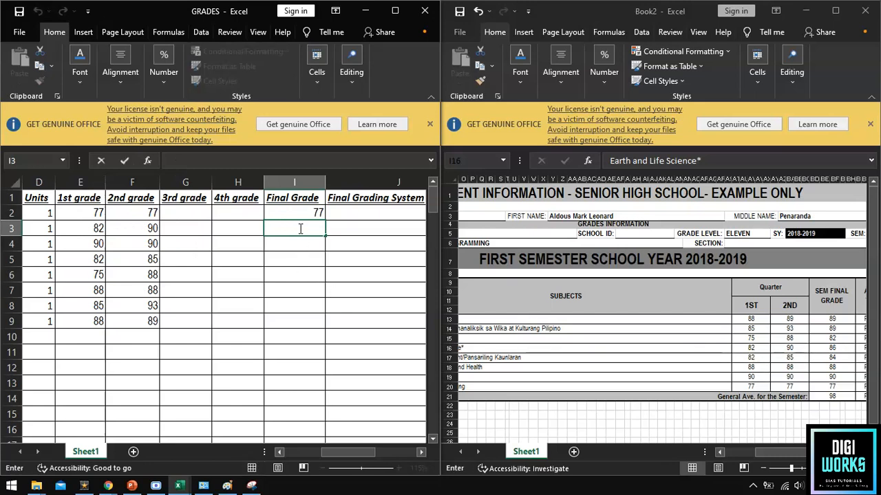
text(86)
key(Return)
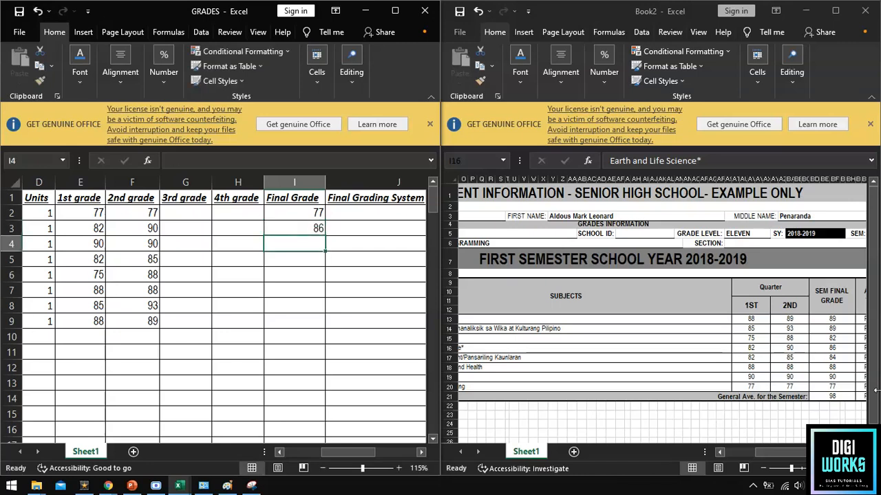
double_click(283, 239)
text(90)
key(Return)
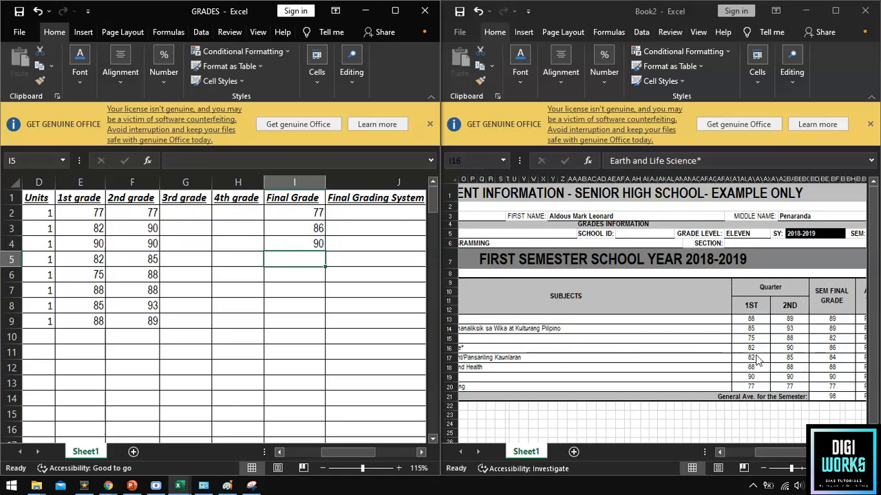
double_click(301, 259)
text(84)
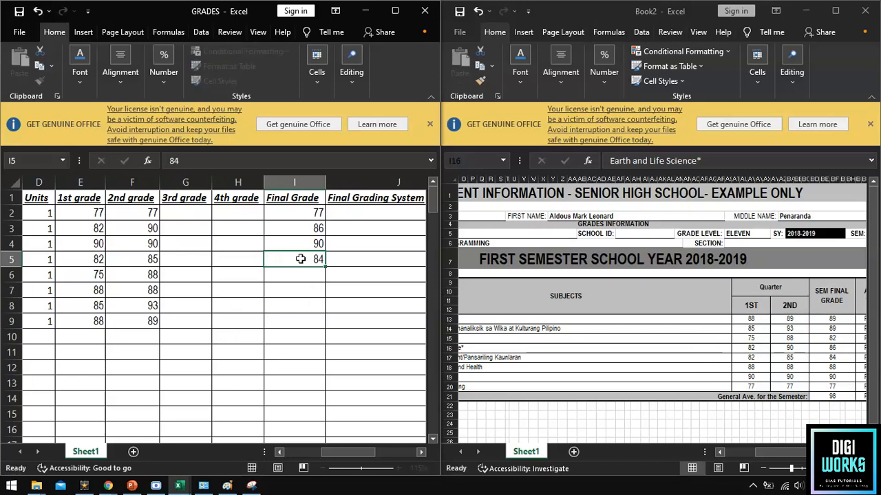
key(Return)
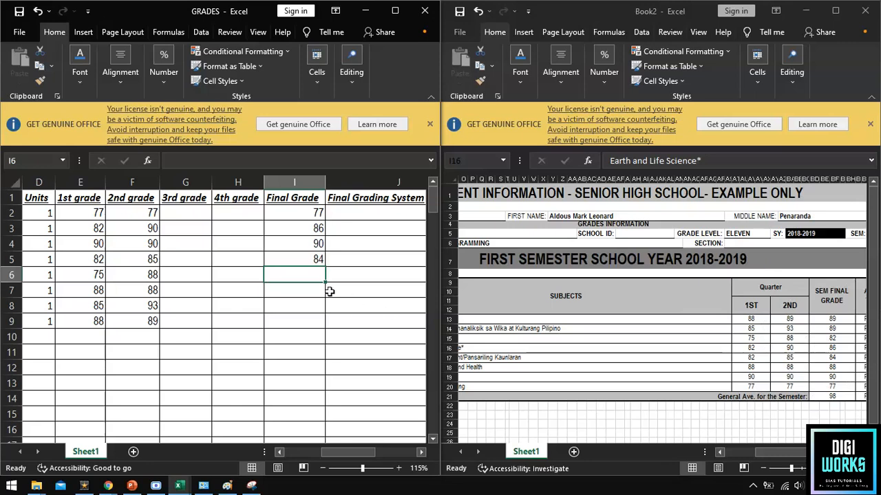
text(82)
key(Return)
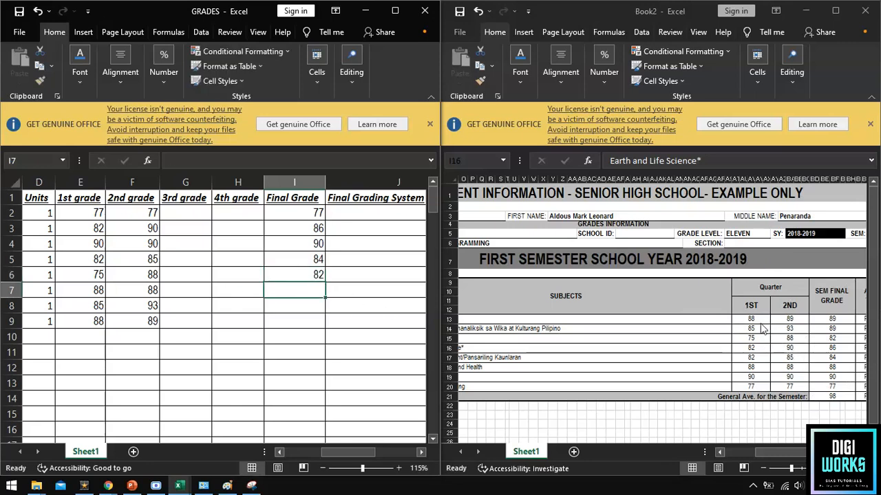
Change row 7's 2nd grade to 89 and give row 7 a Final Grade of 89.
double_click(150, 290)
key(BackSpace)
text(9)
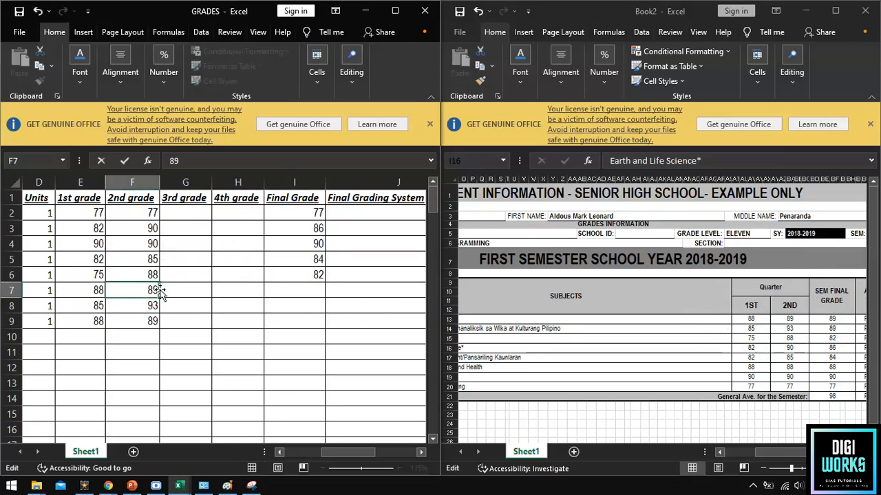
double_click(312, 291)
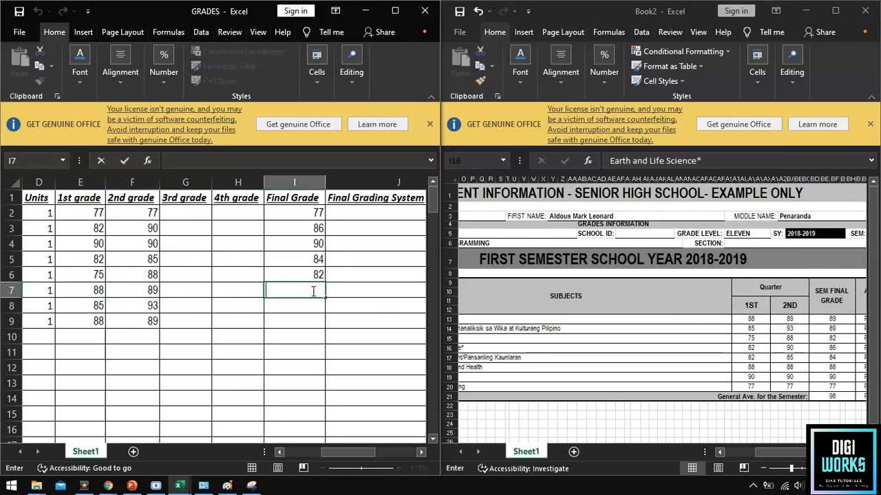
text(89)
key(Return)
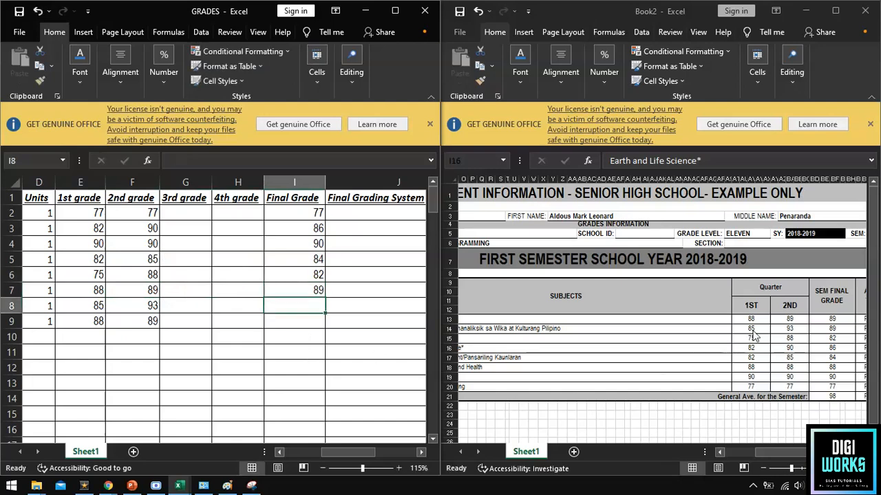
Enter 89 as the Final Grade for rows 8 and 9.
double_click(297, 307)
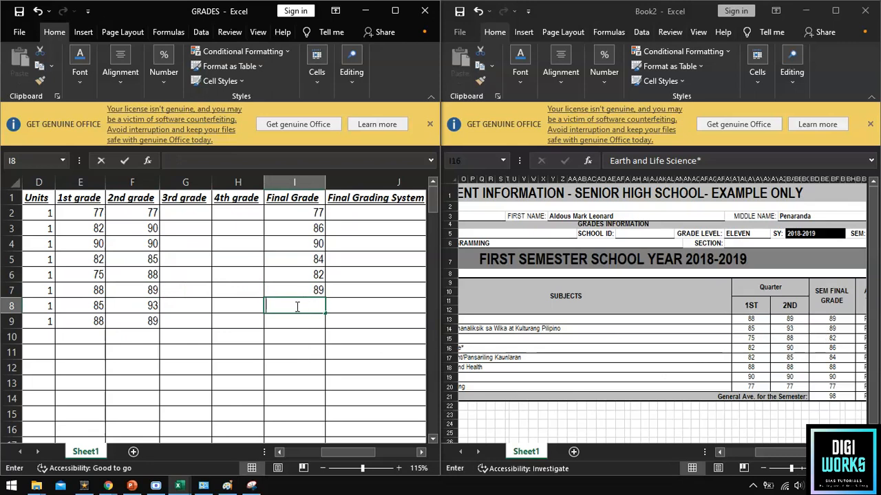
text(89)
key(Return)
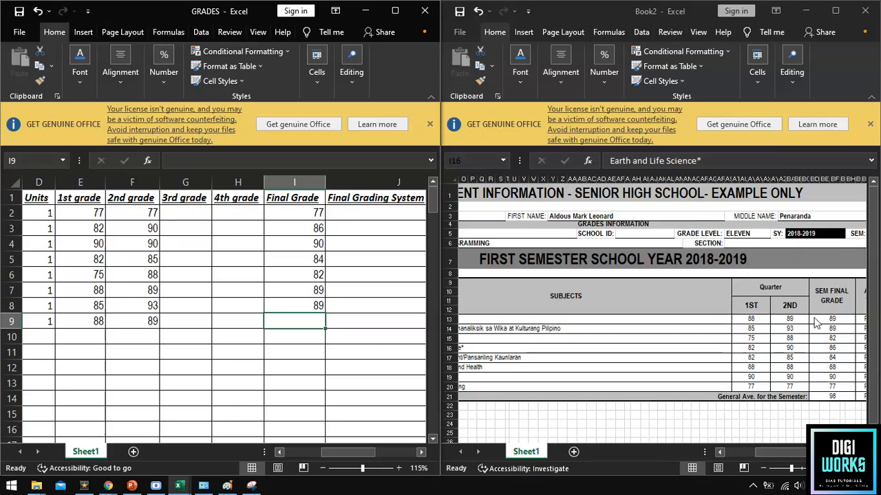
double_click(296, 324)
text(89)
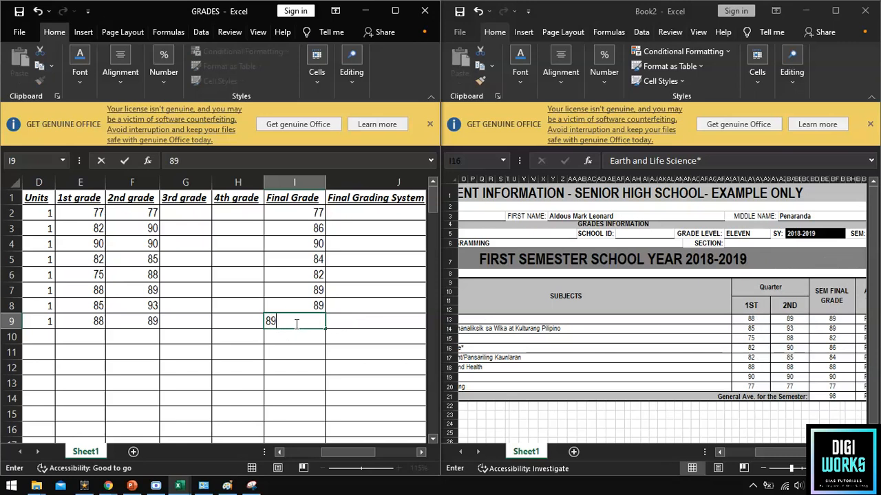
key(Return)
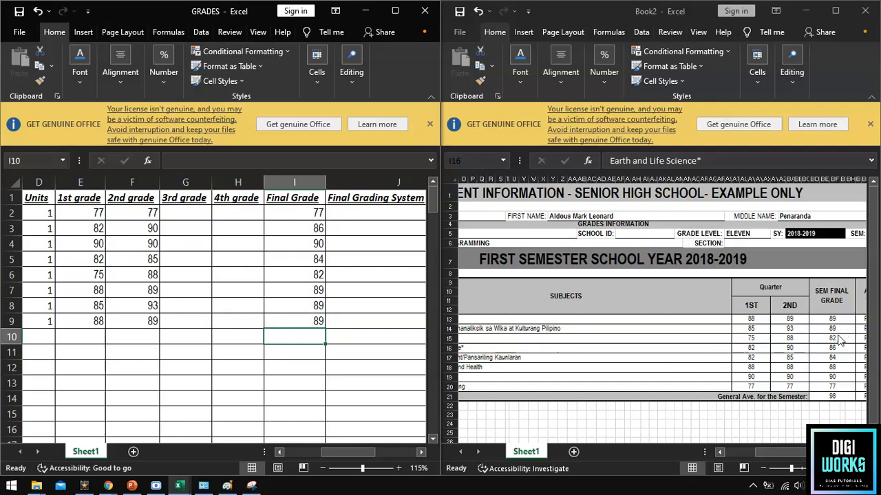
Compare against Book2's Health row, then correct PEH 1A's 2nd grade and Final Grade to 88.
click(788, 368)
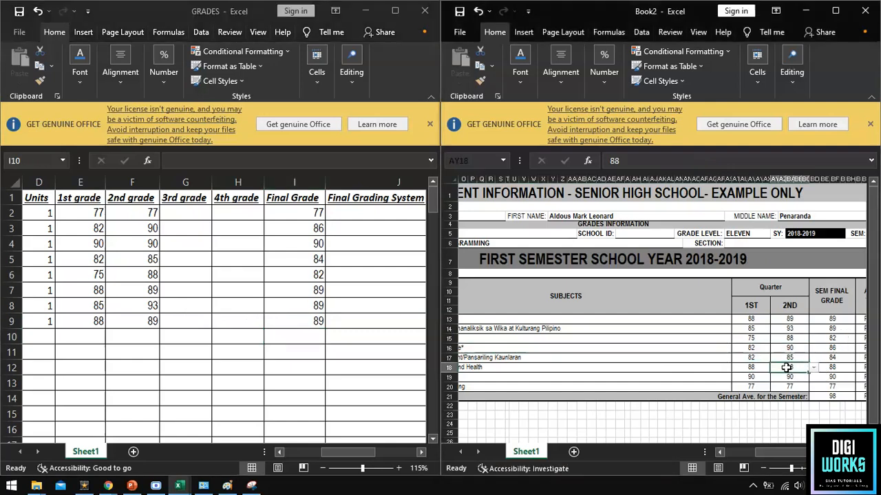
drag(786, 368, 639, 367)
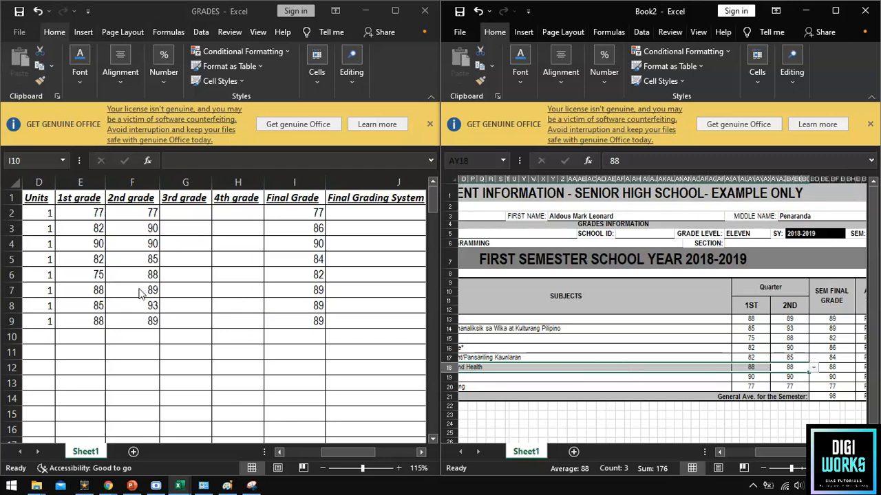
key(alt+Tab)
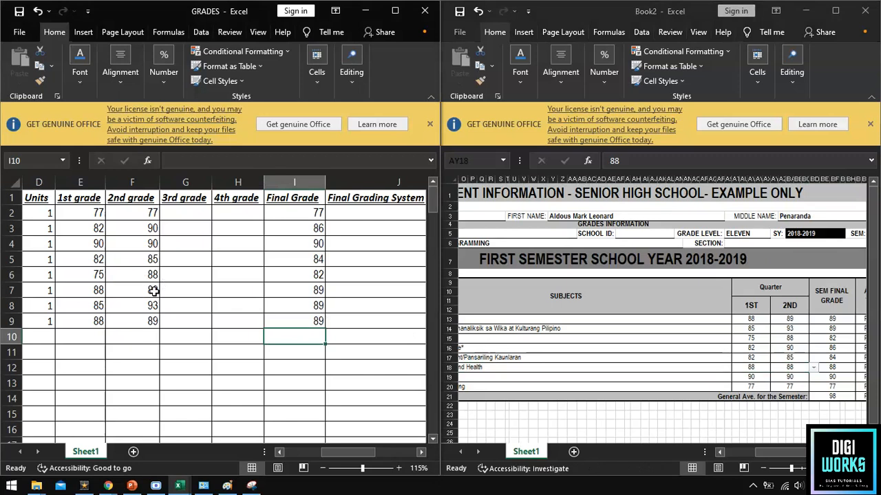
double_click(154, 290)
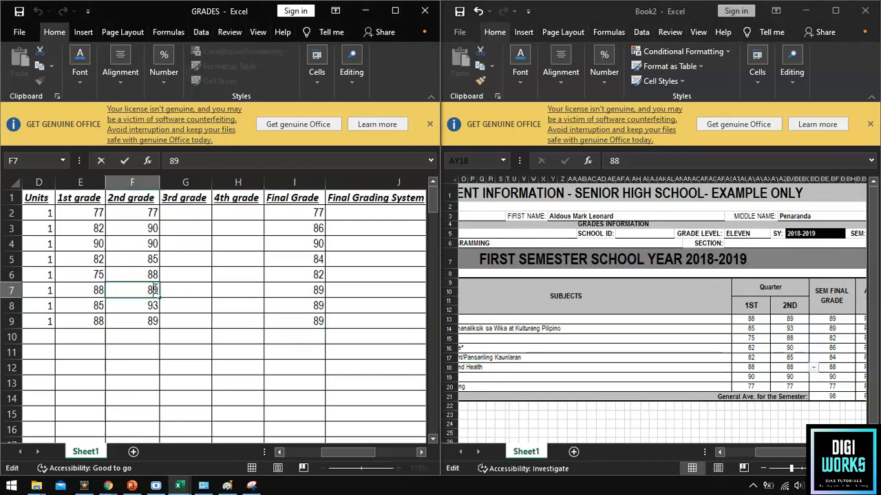
key(Tab)
key(Tab)
key(Tab)
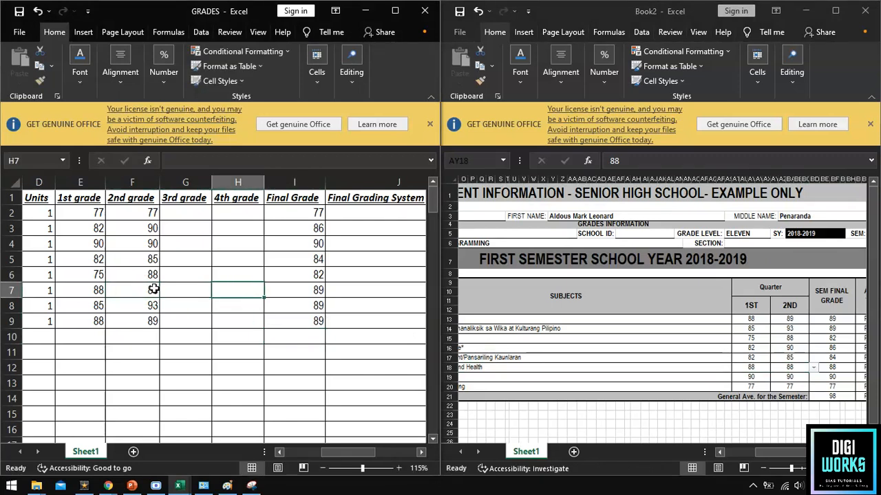
text(88)
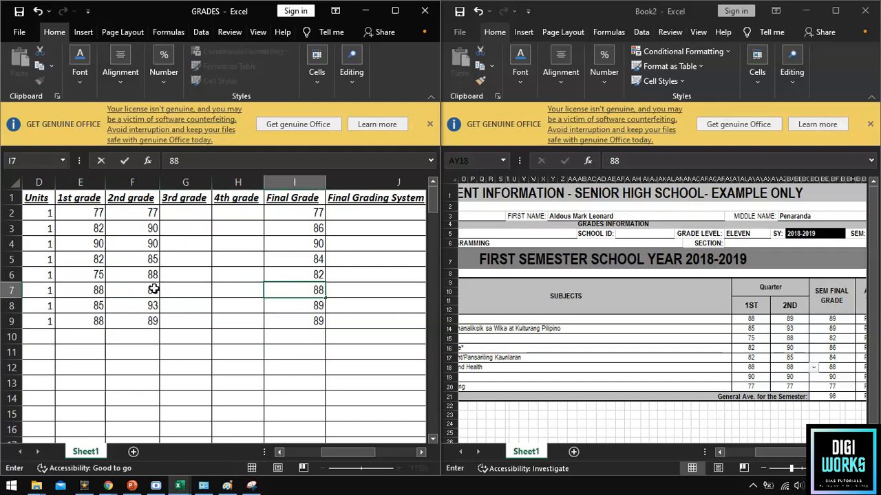
key(Return)
key(Up)
key(Left)
key(Left)
key(Left)
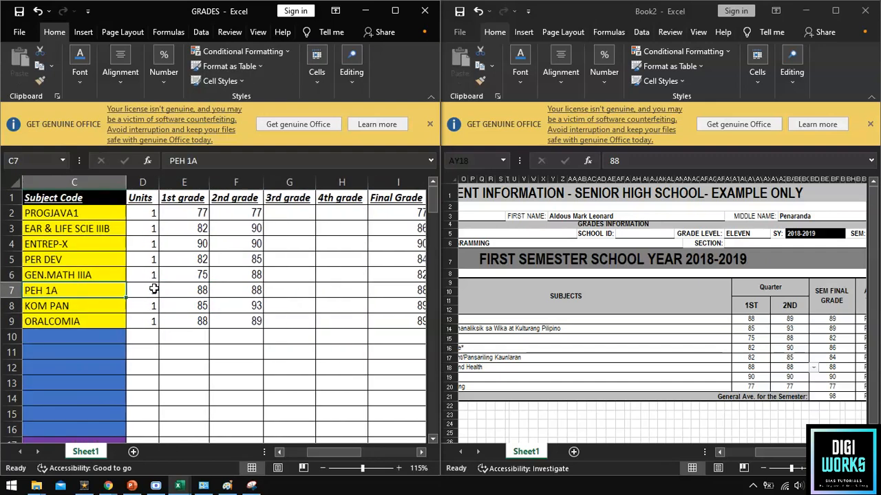
key(Right)
key(Right)
key(Right)
key(Right)
key(Right)
key(Right)
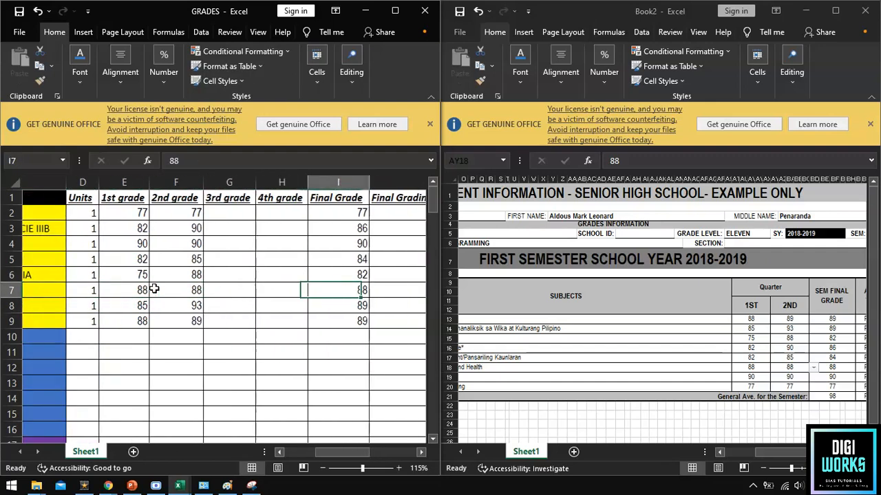
key(Right)
key(Right)
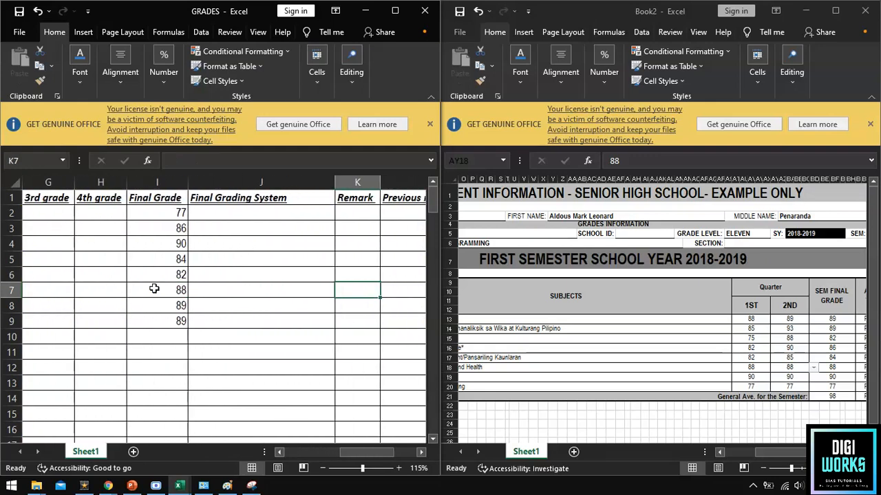
Enter Passed in K2 and copy it down into K3:K9.
key(Up)
key(Up)
key(Up)
key(Up)
key(Up)
text(Pa)
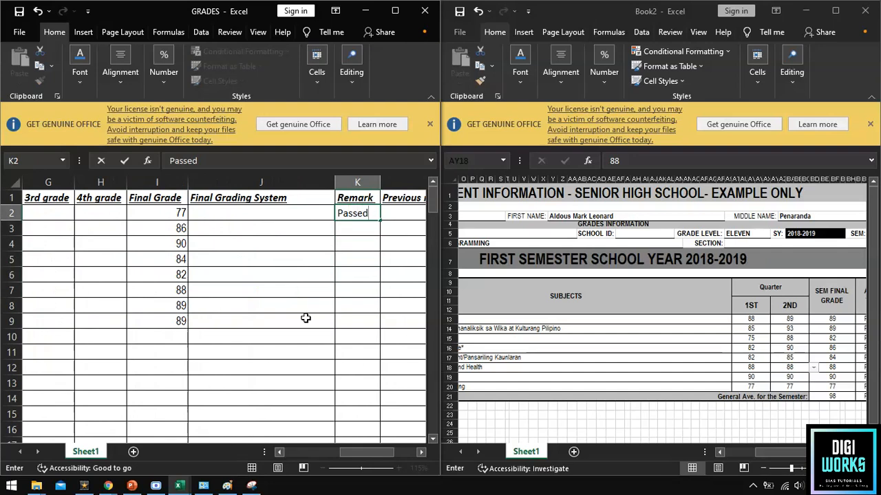
key(Return)
key(Up)
key(ctrl+c)
drag(365, 230, 367, 319)
key(ctrl+v)
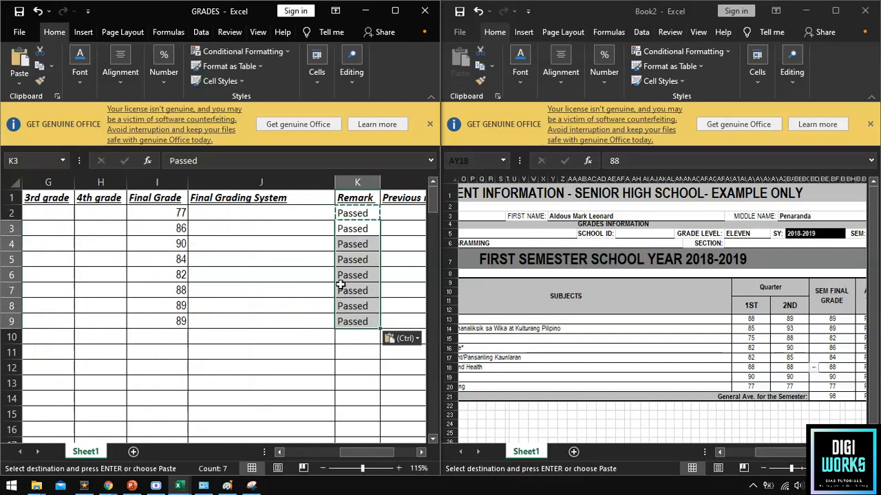
scroll(322, 272, down, 1)
scroll(322, 272, down, 1)
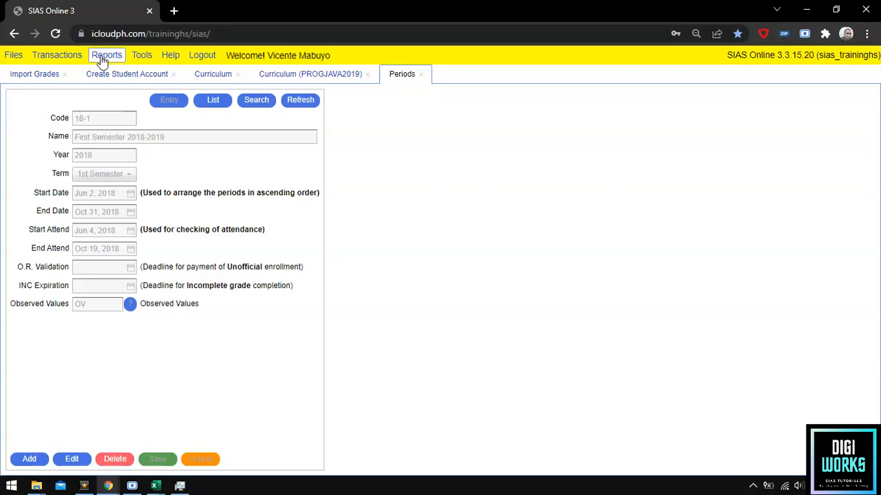
Open the Registrar Individual Term Grades (Match Curriculum) report, with the Student field selected.
click(103, 58)
mouse_move(121, 71)
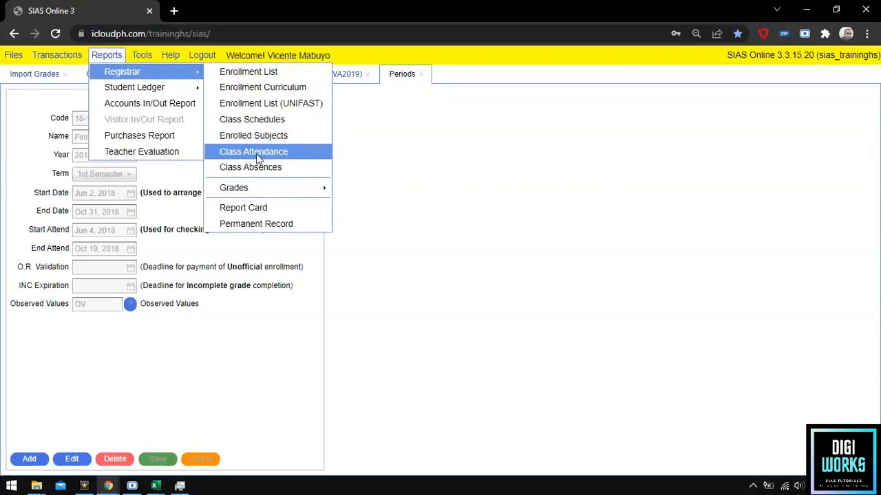
click(257, 185)
click(369, 203)
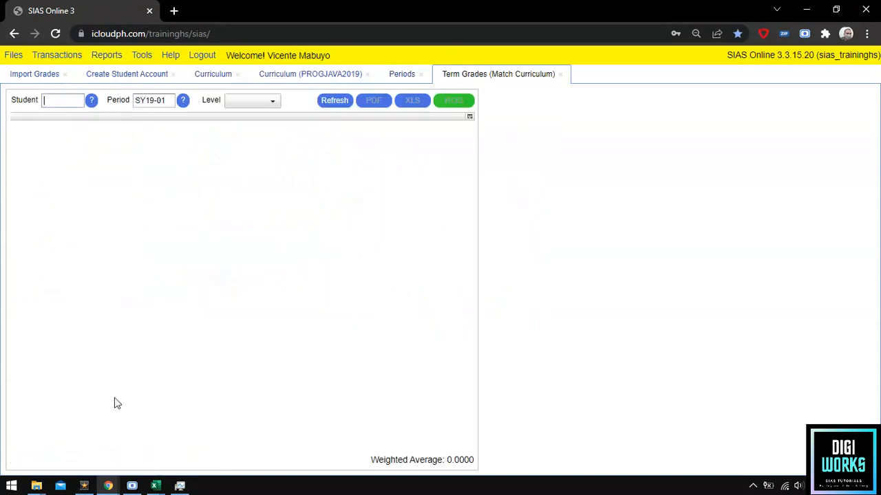
click(61, 103)
Select the first student ID text in cell A2 of the GRADES workbook.
mouse_move(154, 485)
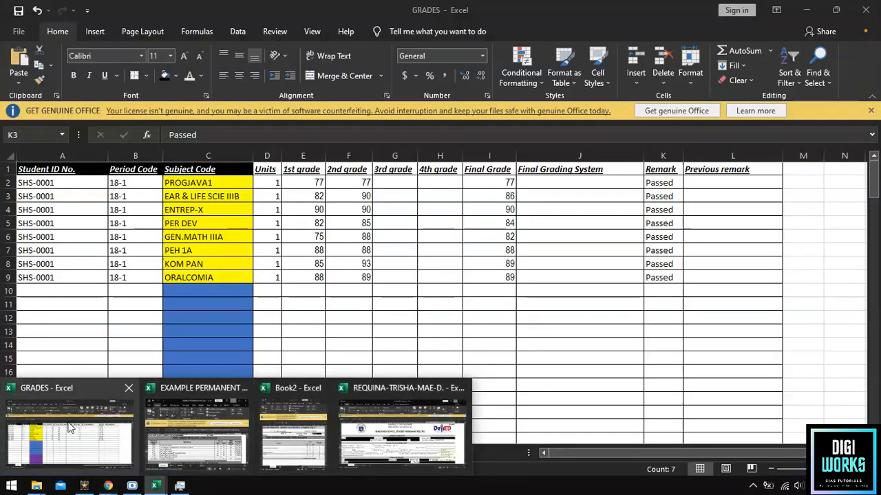
click(69, 426)
key(ctrl+Home)
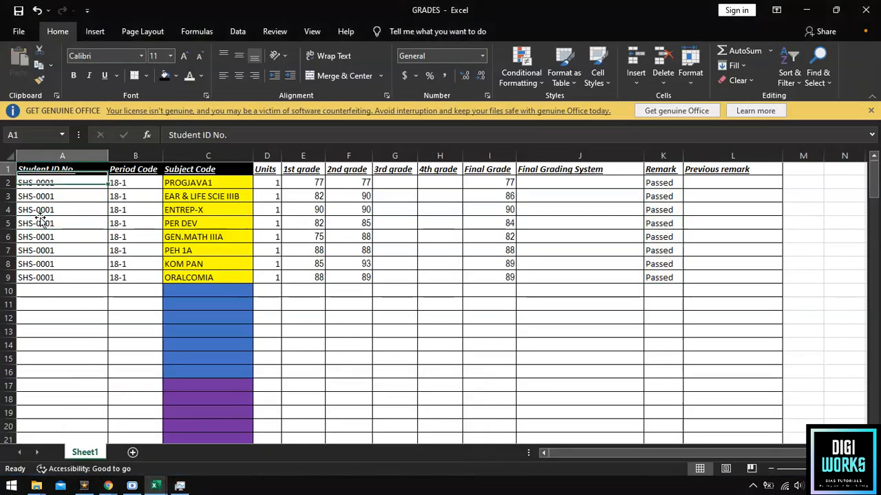
click(55, 220)
click(59, 183)
double_click(67, 183)
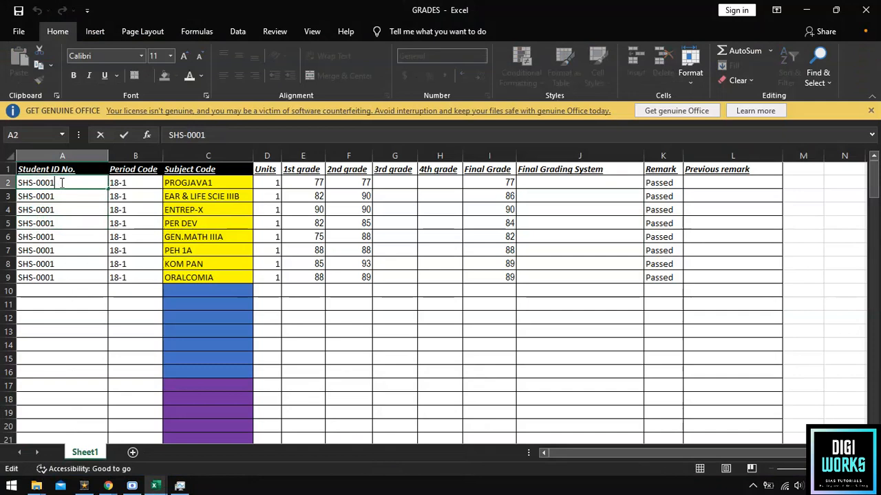
drag(67, 183, 4, 182)
Copy the student ID from GRADES into the report's Student field.
key(ctrl+c)
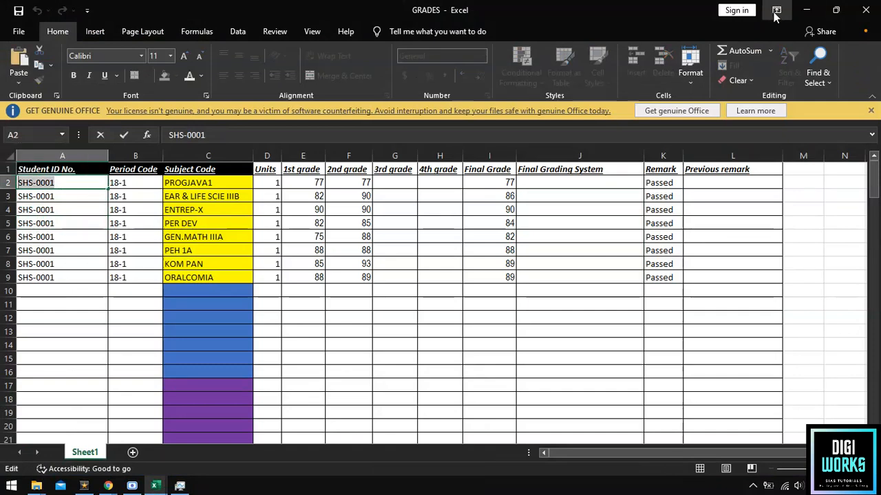
click(807, 10)
key(ctrl+v)
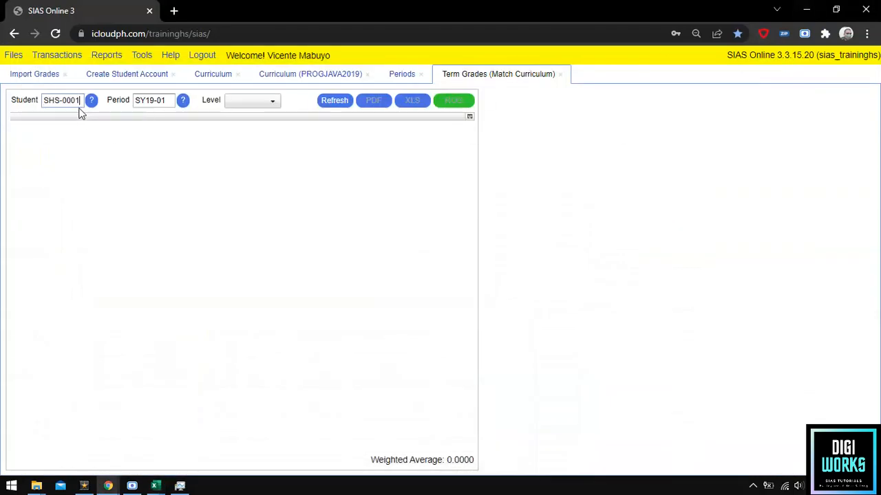
Set the period to 18-1 (First Semester 2018-2019) and the level to Senior High.
drag(135, 101, 173, 103)
click(182, 104)
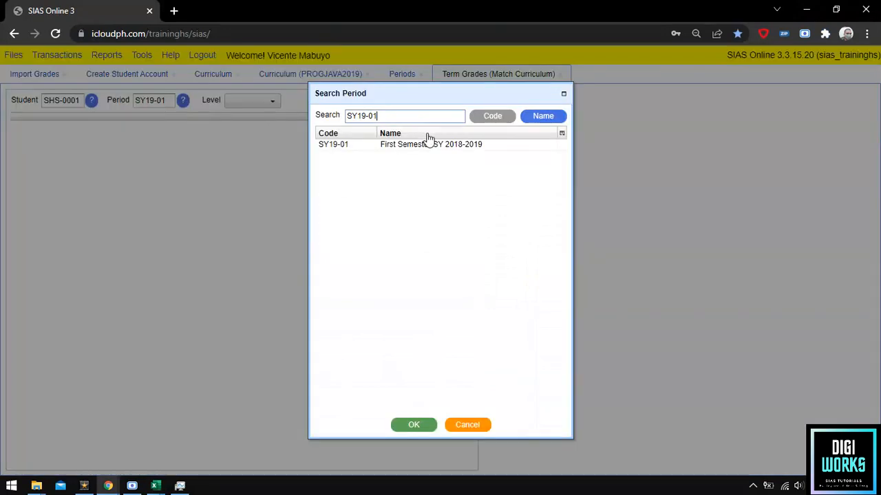
click(476, 118)
text(18-1)
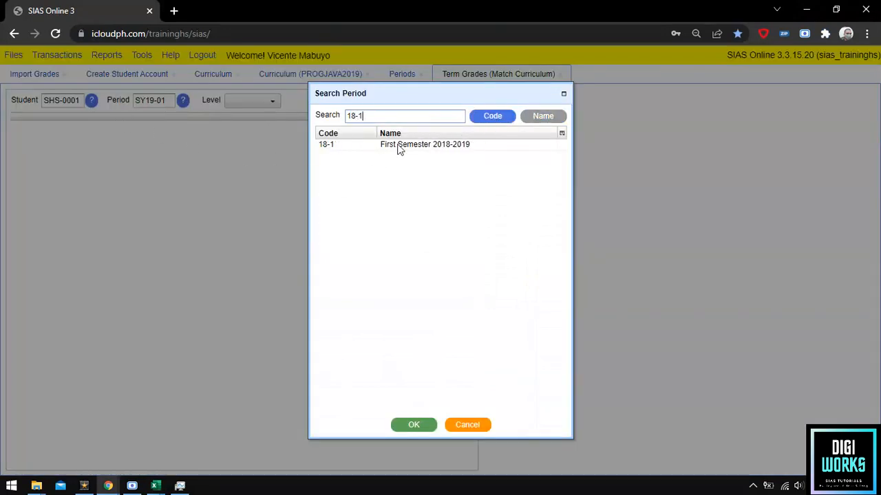
click(400, 149)
click(414, 425)
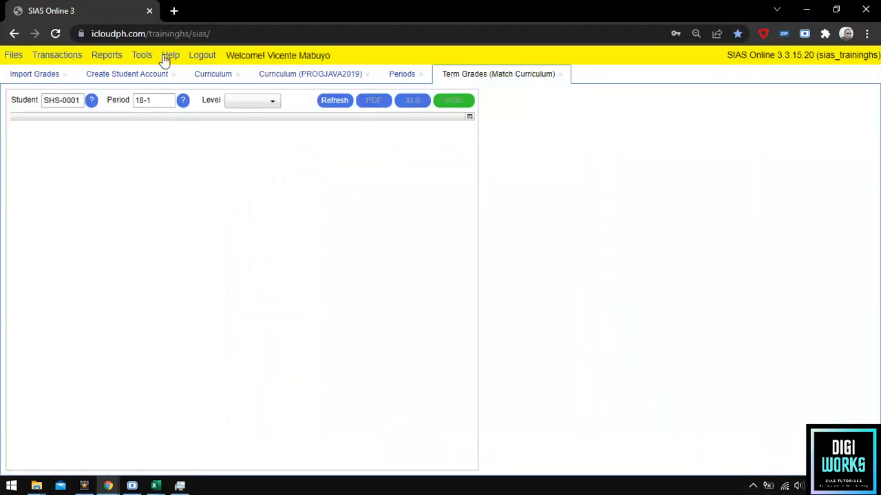
click(277, 103)
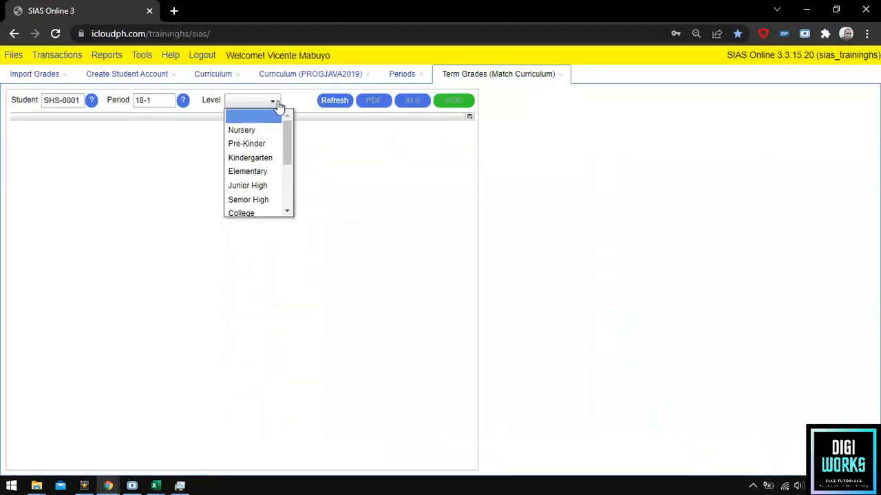
click(248, 201)
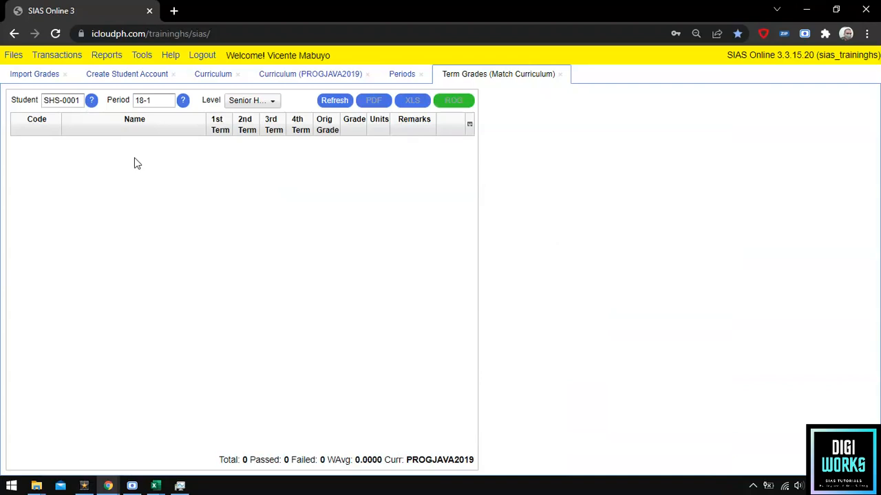
click(39, 77)
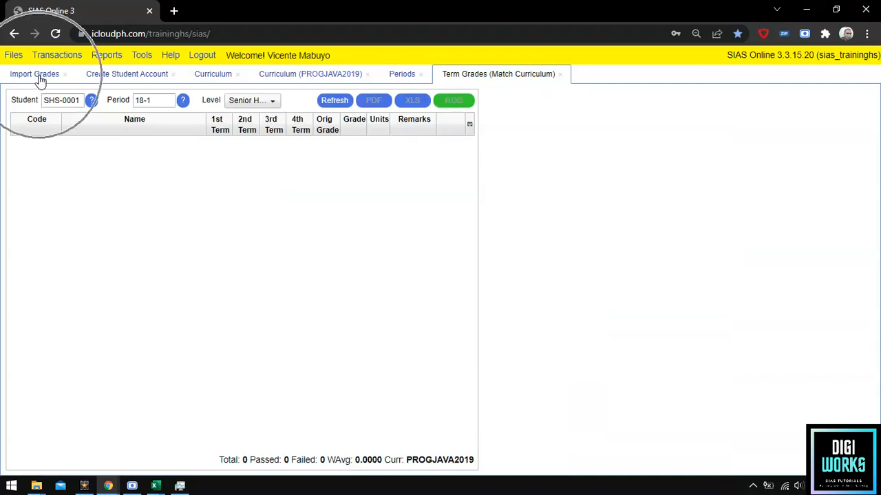
Upload the GRADES workbook from the Desktop through Get Headers on the Import Grades form.
click(39, 77)
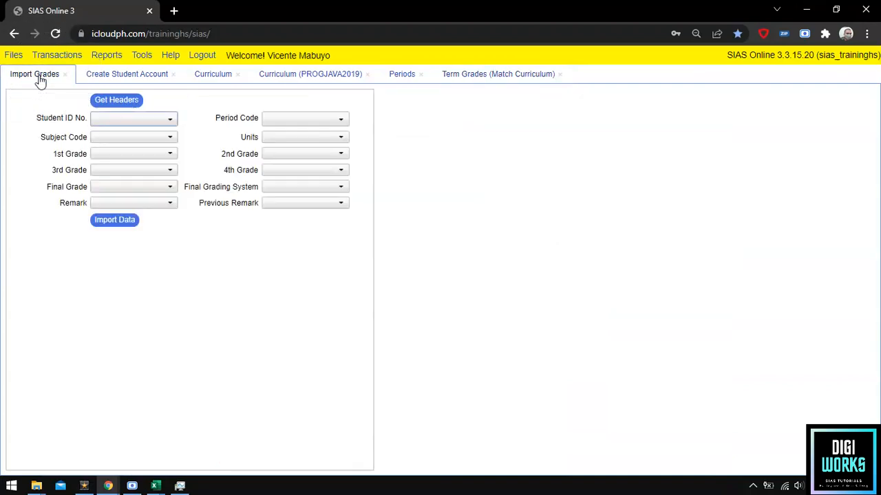
click(117, 100)
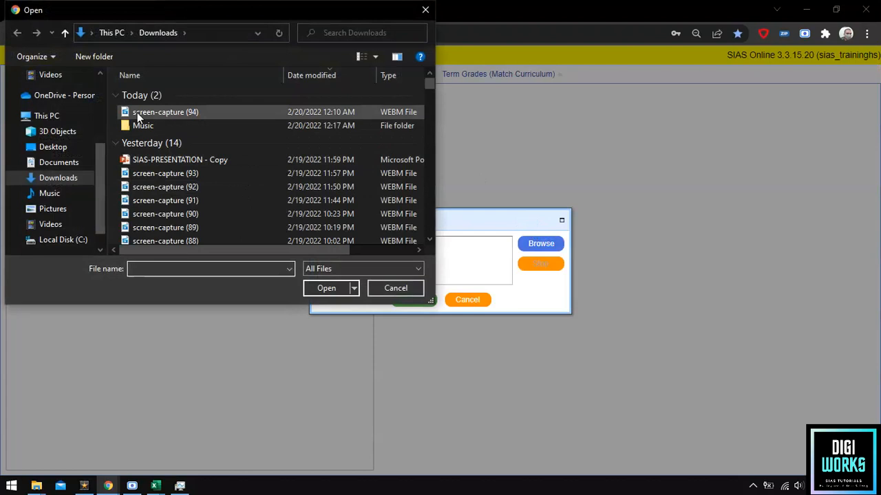
click(53, 147)
click(201, 161)
click(338, 289)
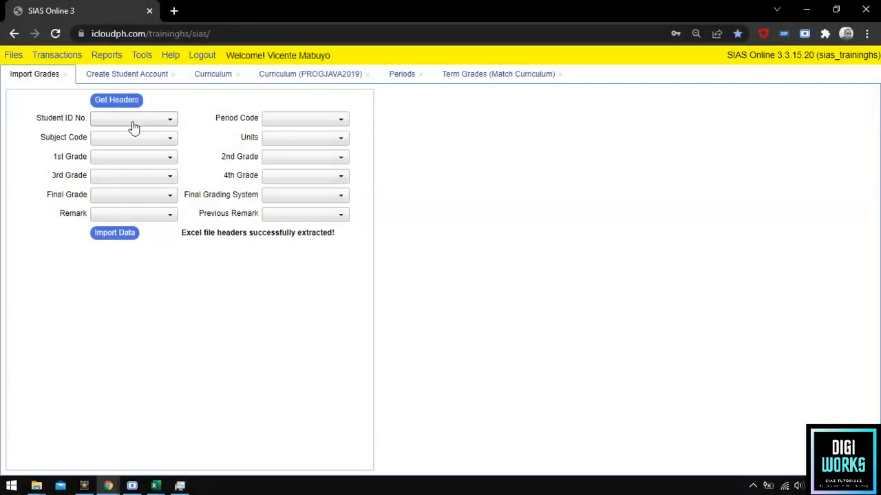
Map Student ID No., Period Code, Subject Code and Units to their matching GRADES columns.
click(134, 127)
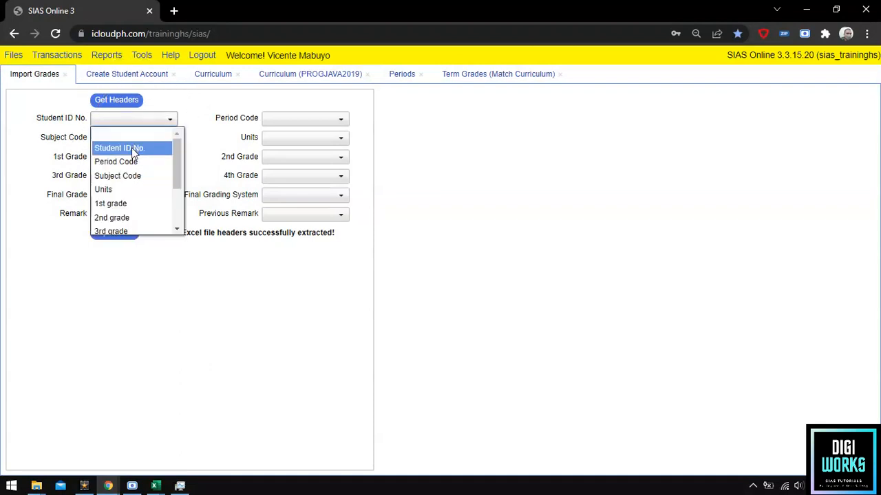
click(134, 150)
click(309, 118)
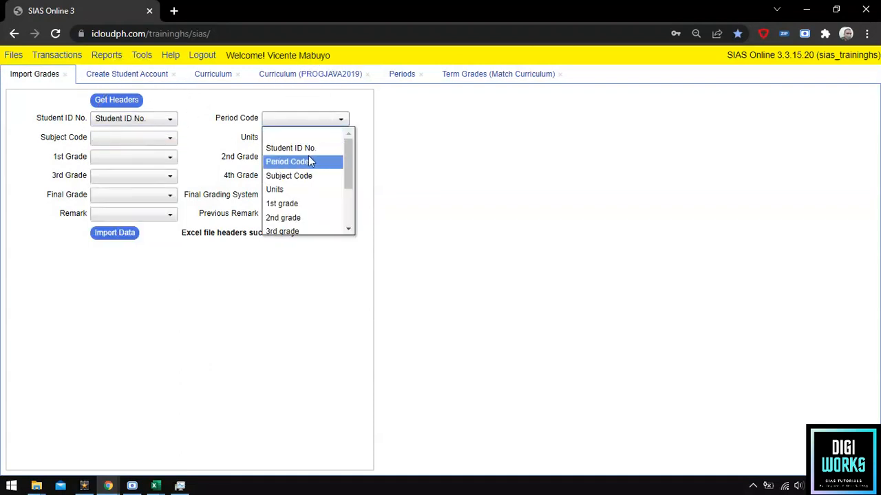
click(309, 161)
click(132, 138)
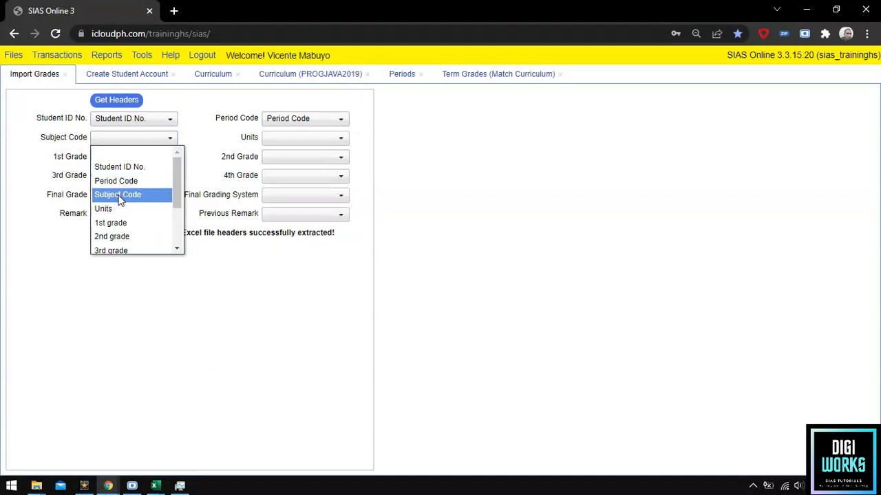
click(120, 195)
click(303, 138)
click(296, 208)
Map the 1st, 2nd, 3rd and 4th grade fields and Final Grade to their GRADES columns.
click(138, 157)
click(126, 241)
click(289, 157)
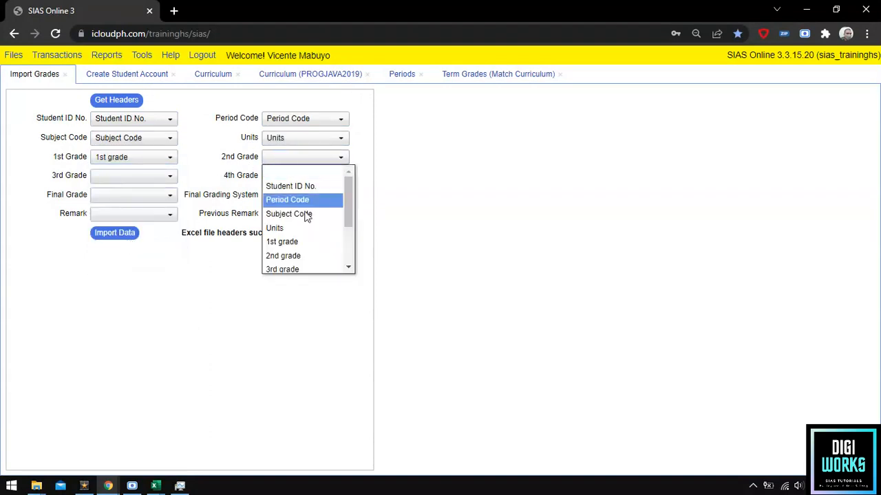
click(296, 255)
click(148, 176)
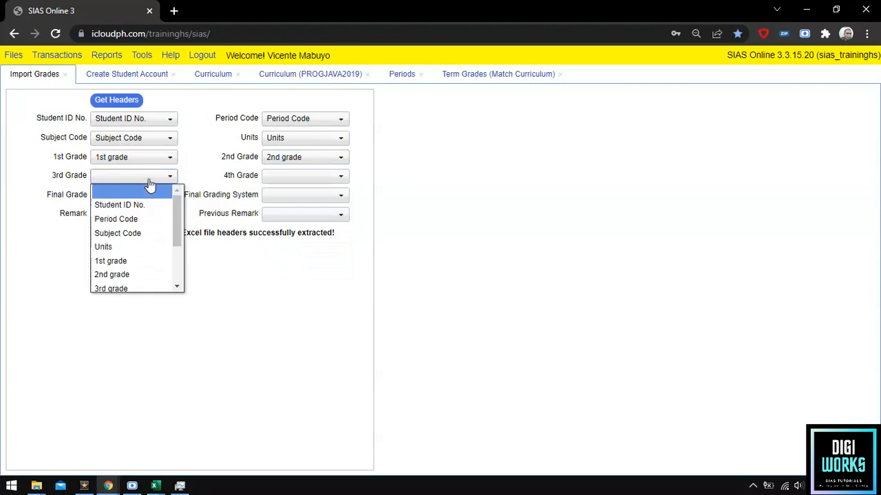
click(131, 284)
click(296, 176)
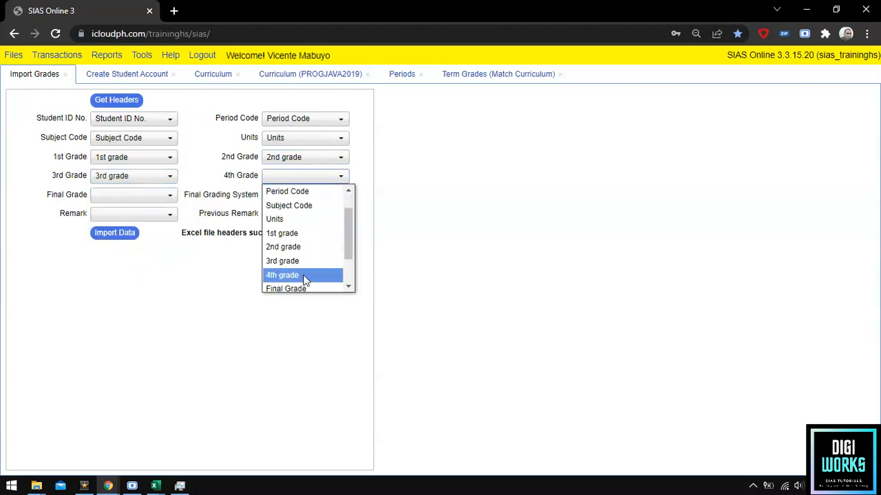
click(305, 275)
click(107, 195)
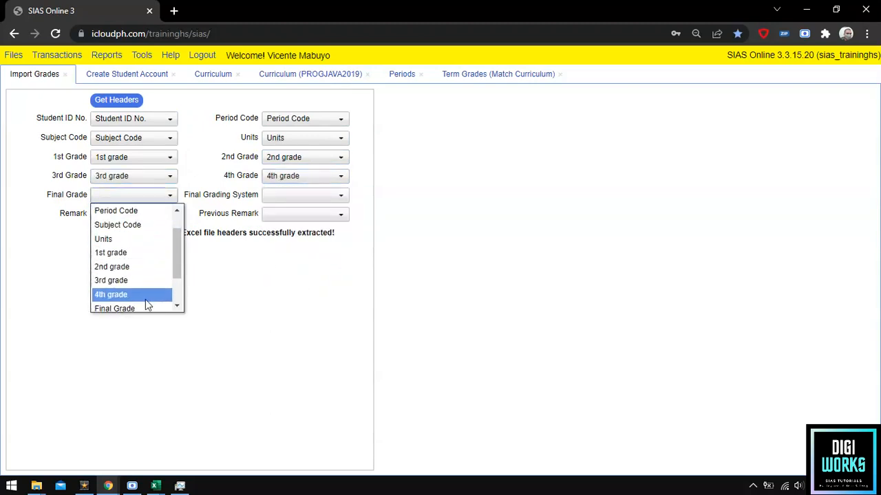
click(115, 308)
Set Final Grading System to Percentile and map Remark and Previous remark columns.
click(303, 195)
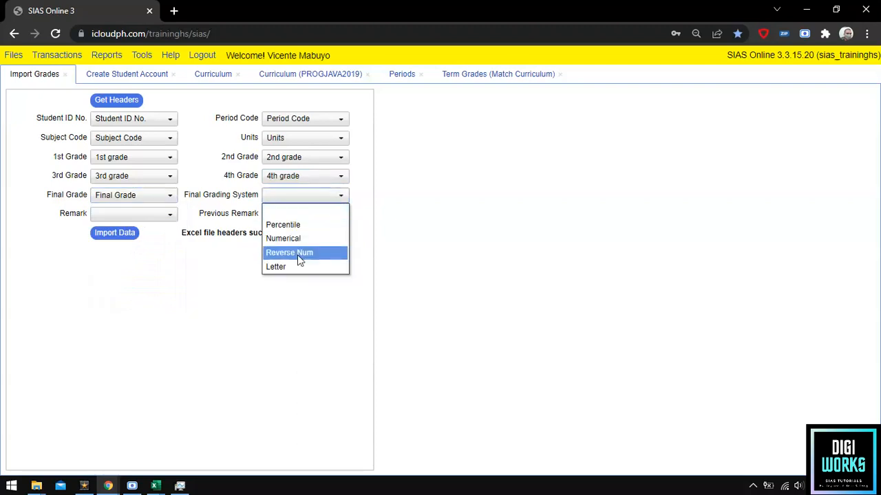
click(299, 227)
click(132, 214)
scroll(157, 303, down, 2)
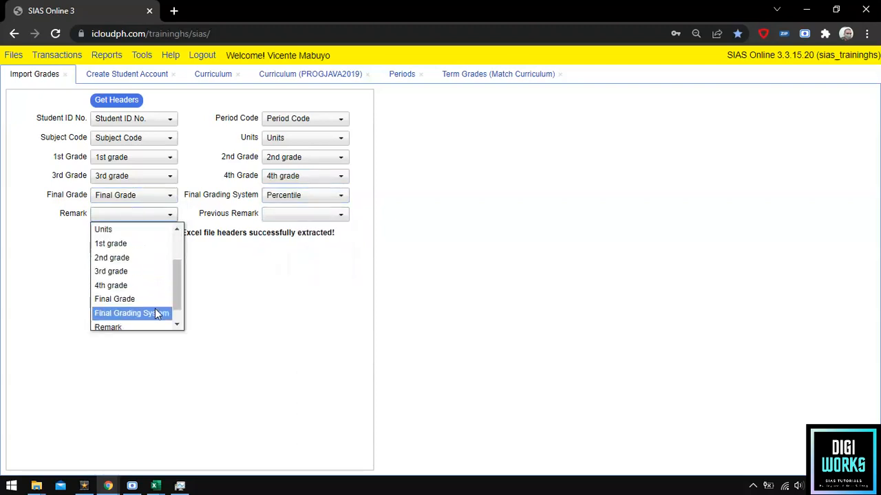
click(134, 327)
click(289, 213)
scroll(309, 275, down, 3)
click(303, 323)
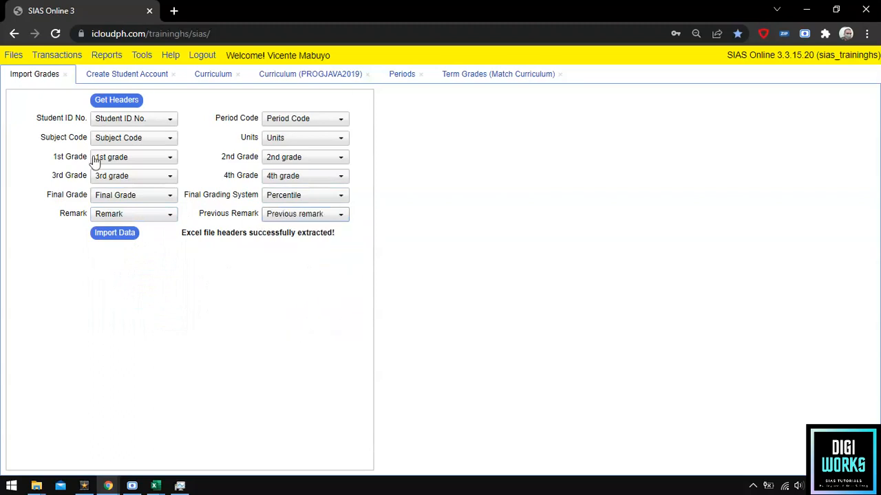
Import the data from the GRADES workbook on the Desktop and confirm the import.
click(114, 233)
click(383, 251)
click(529, 249)
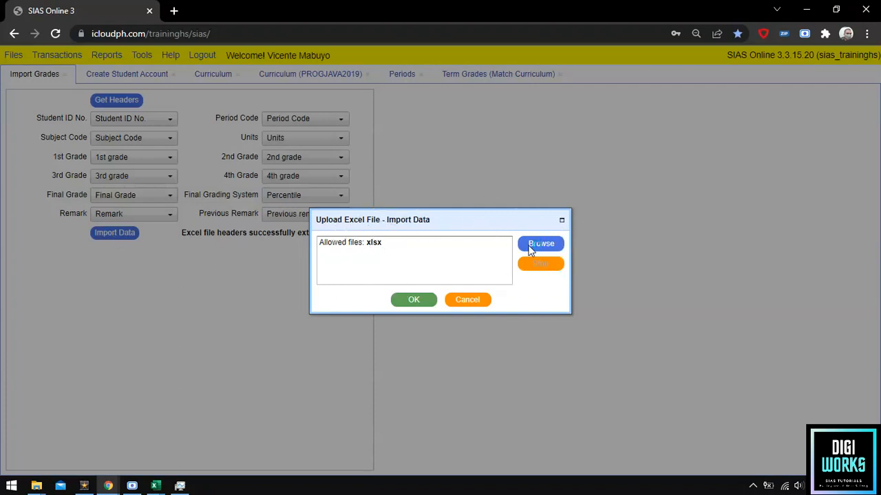
click(143, 160)
click(325, 286)
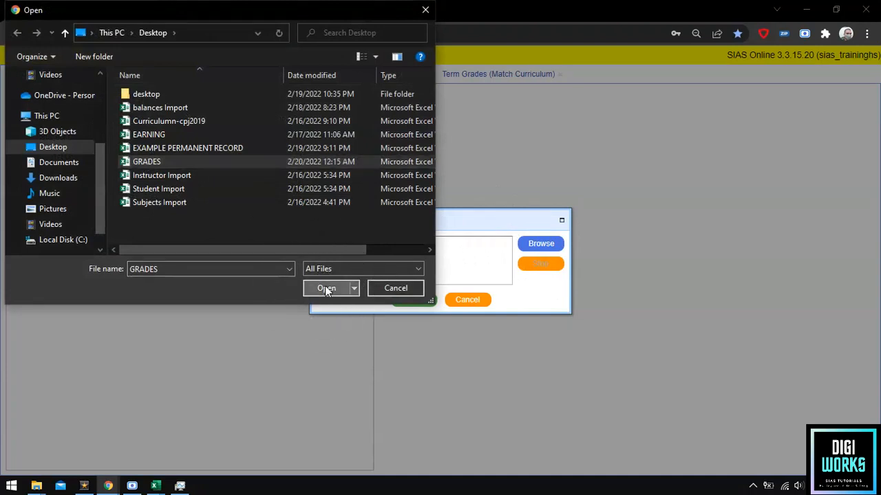
key(ctrl)
key(ctrl)
key(ctrl)
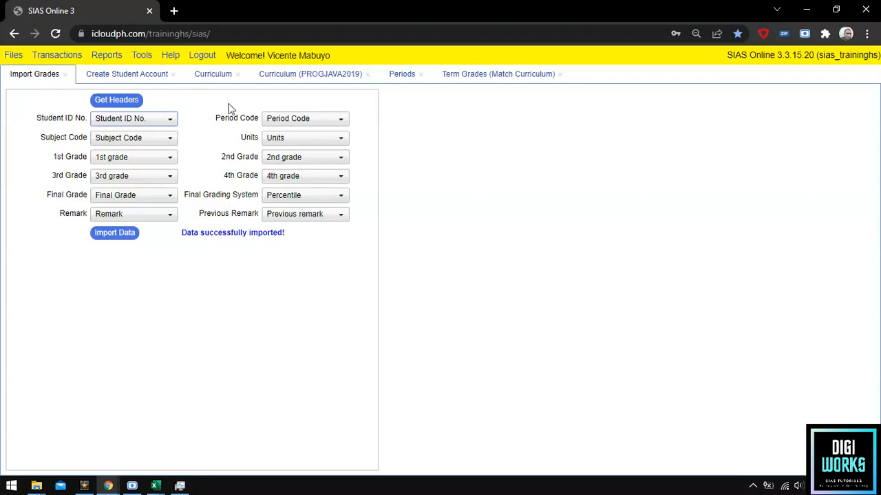
Open the Registrar's Individual Term Grades (Match Curriculum) report.
click(114, 61)
mouse_move(113, 72)
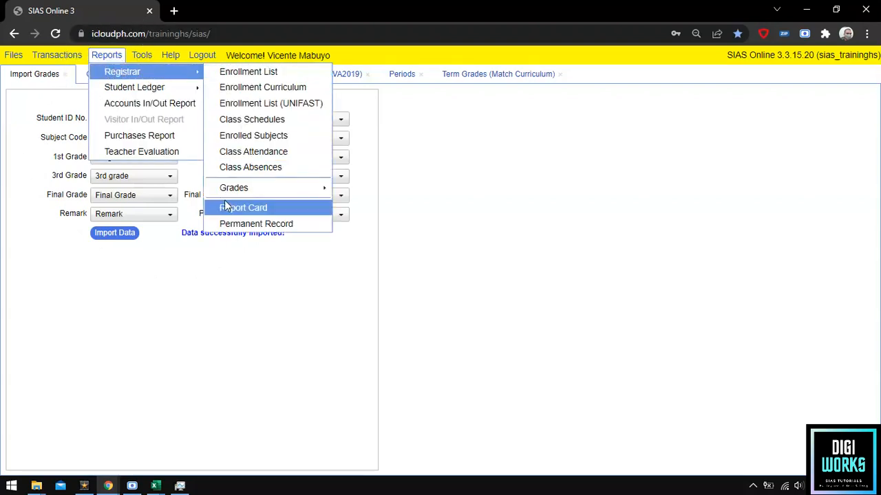
mouse_move(219, 187)
click(408, 203)
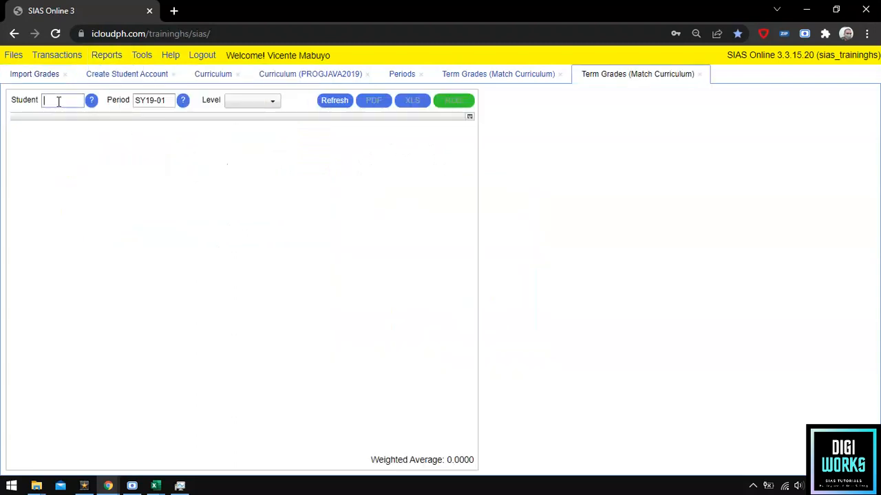
Copy student ID SHS-0001 from cell A2 of the GRADES workbook for the student field.
click(59, 102)
click(155, 483)
click(119, 451)
double_click(56, 183)
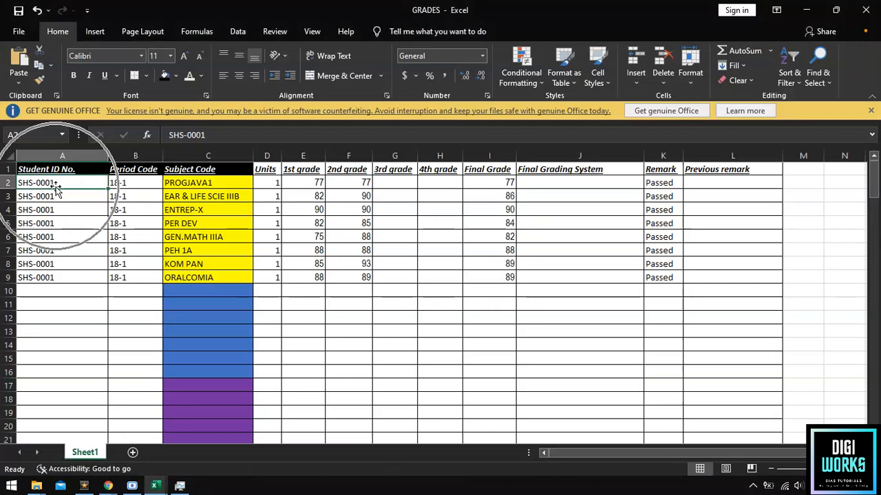
drag(52, 181, 16, 178)
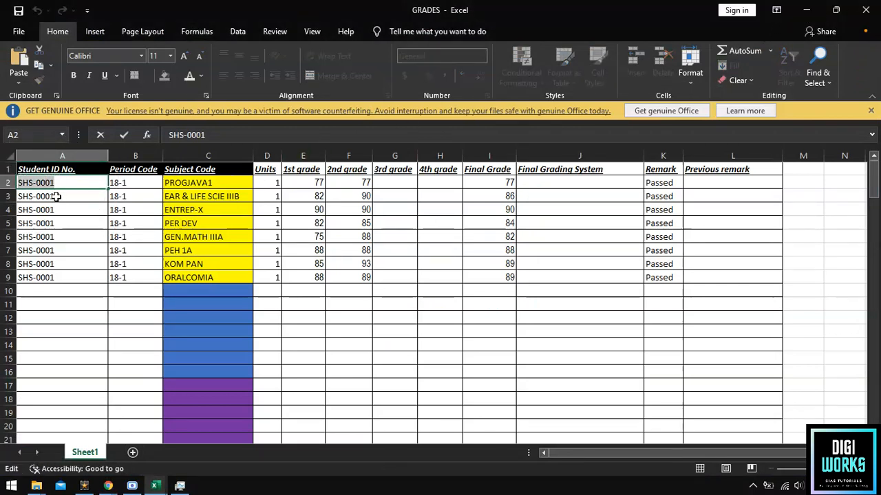
click(806, 10)
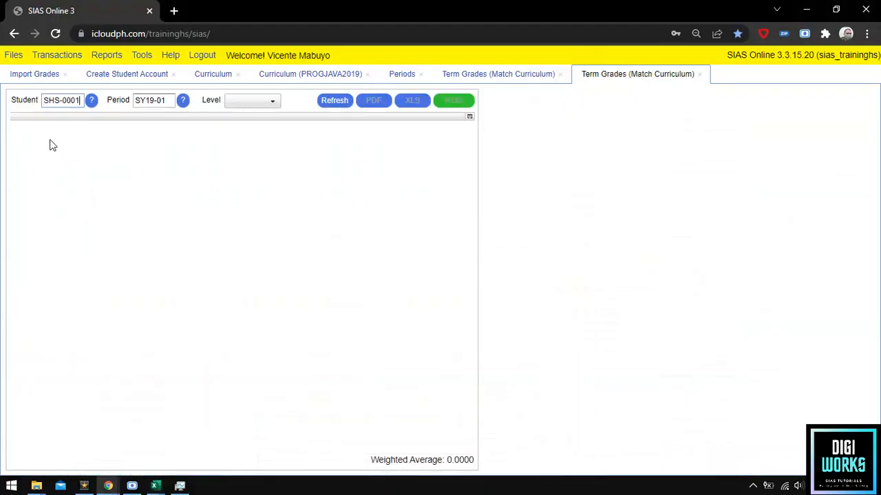
Set the period to 18-1 and choose the Senior High level to load the grades.
triple_click(146, 101)
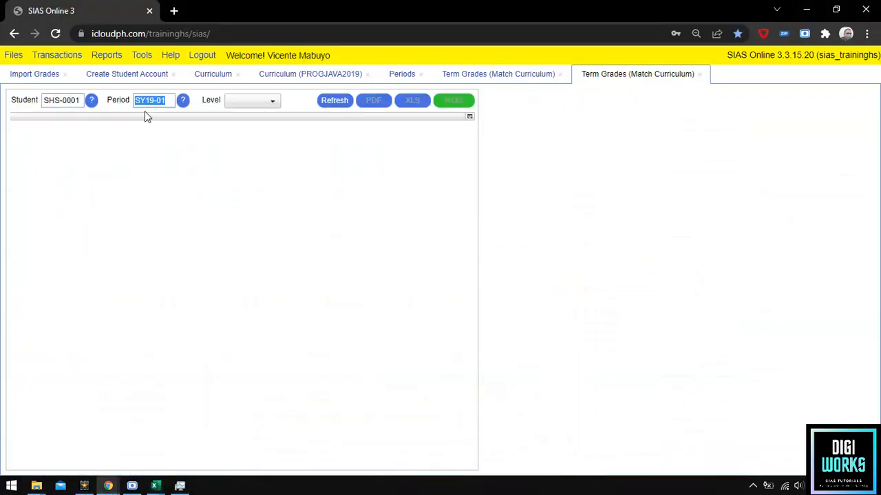
text(18-1)
click(231, 103)
click(255, 201)
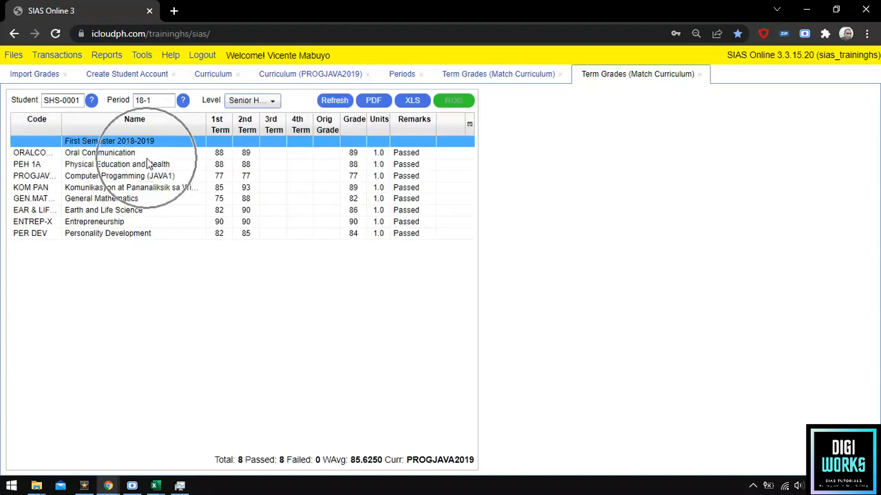
Place the GRADES workbook beside the term grades report and compare the PROGJAVA1 row.
mouse_move(155, 486)
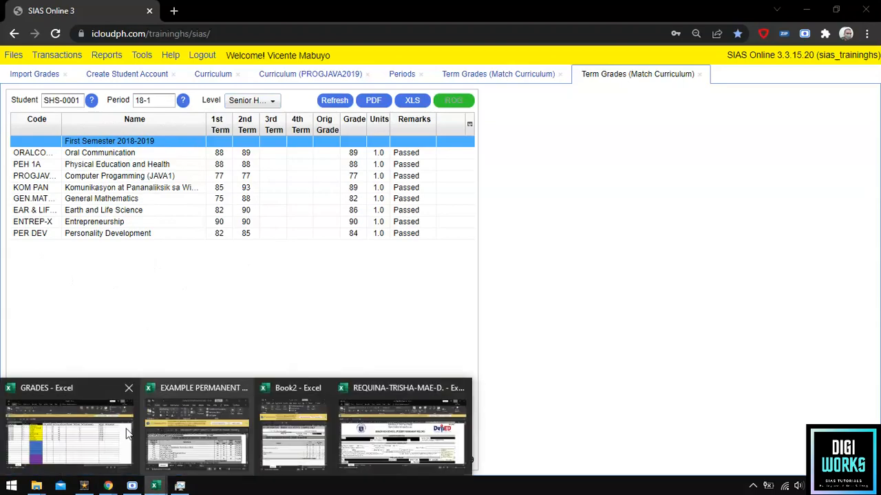
click(65, 426)
drag(297, 5, 566, 66)
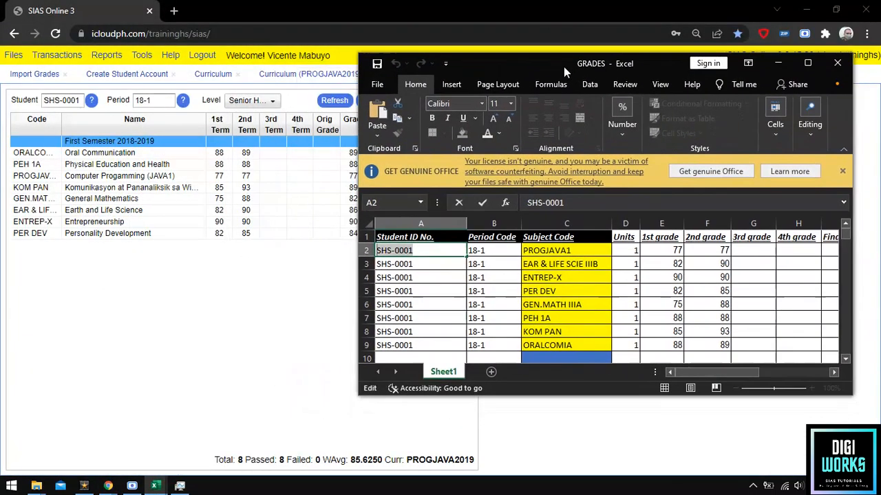
click(540, 254)
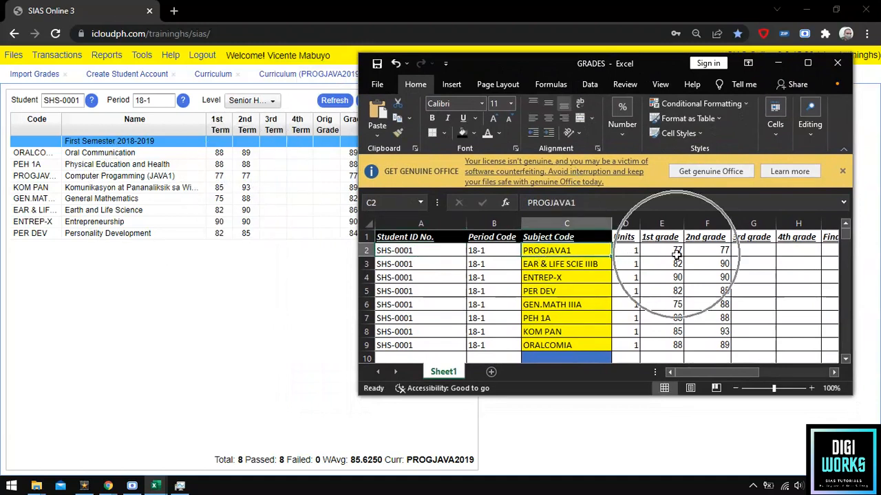
drag(514, 52, 543, 51)
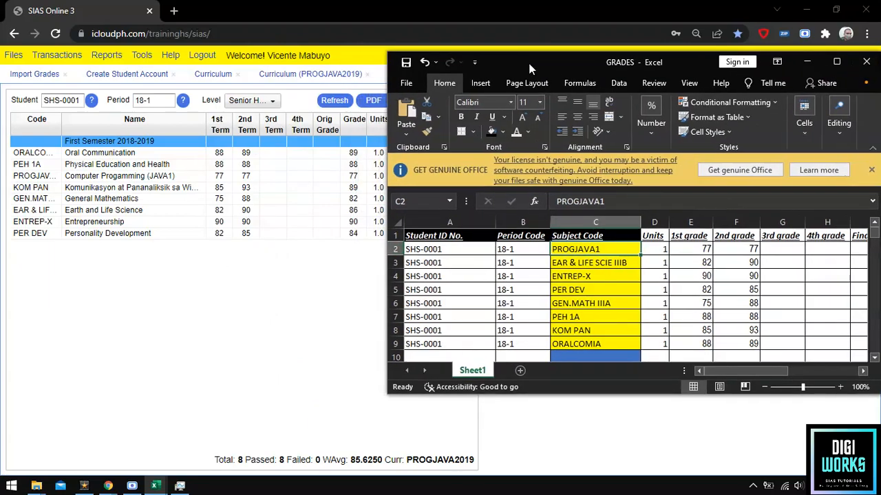